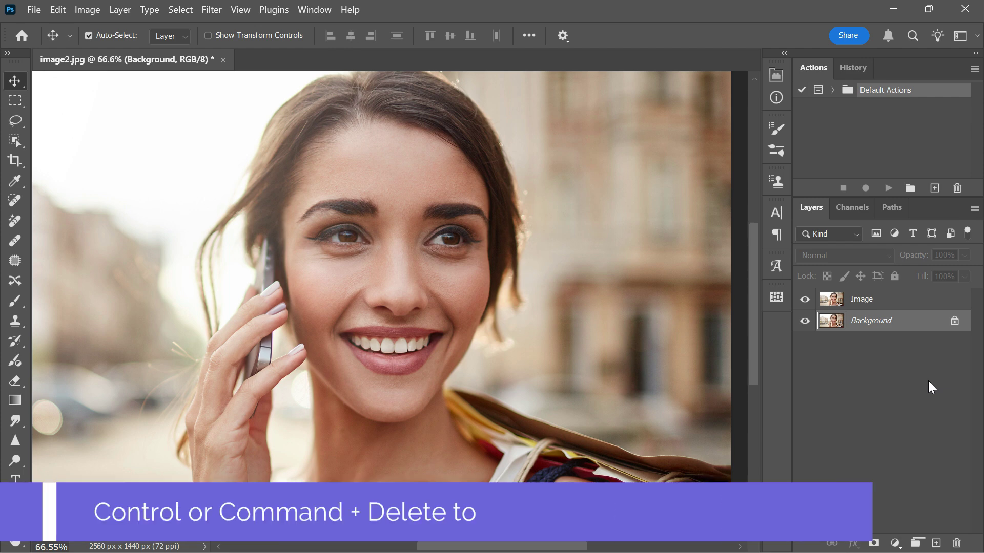
Fill the Background layer with the white background color and convert the Image layer to a smart object
{"action": "key", "text": "ctrl+Delete"}
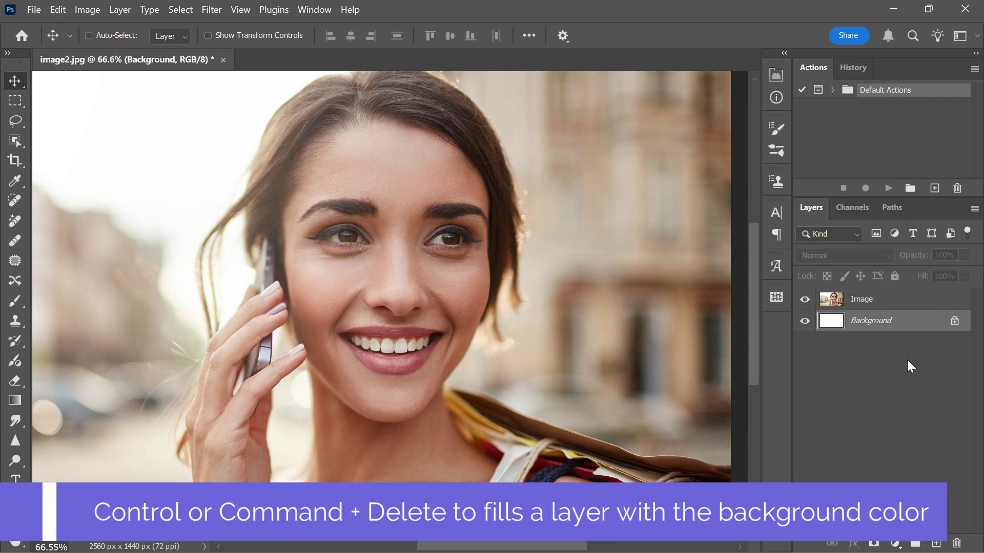
{"action": "left_click", "coordinate": [870, 302]}
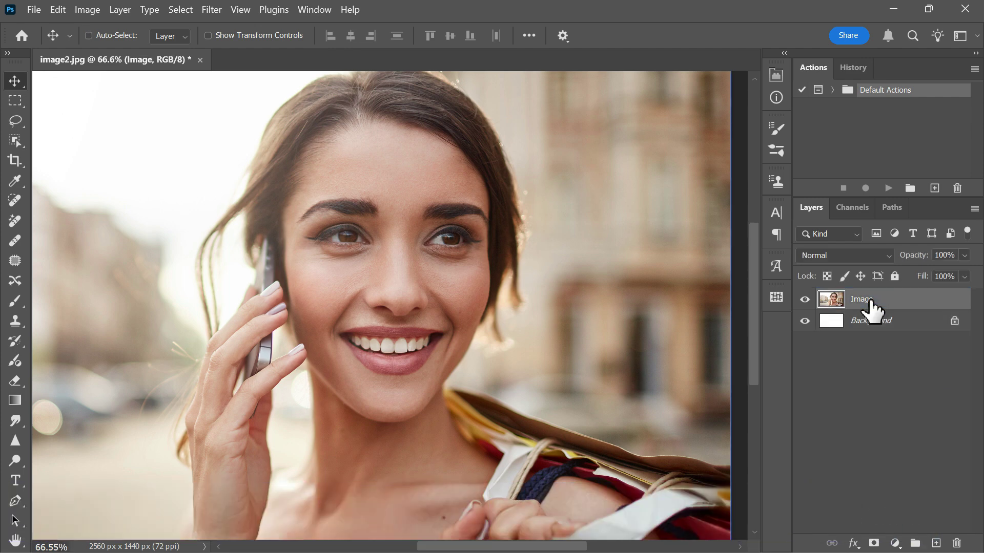
{"action": "right_click", "coordinate": [869, 302]}
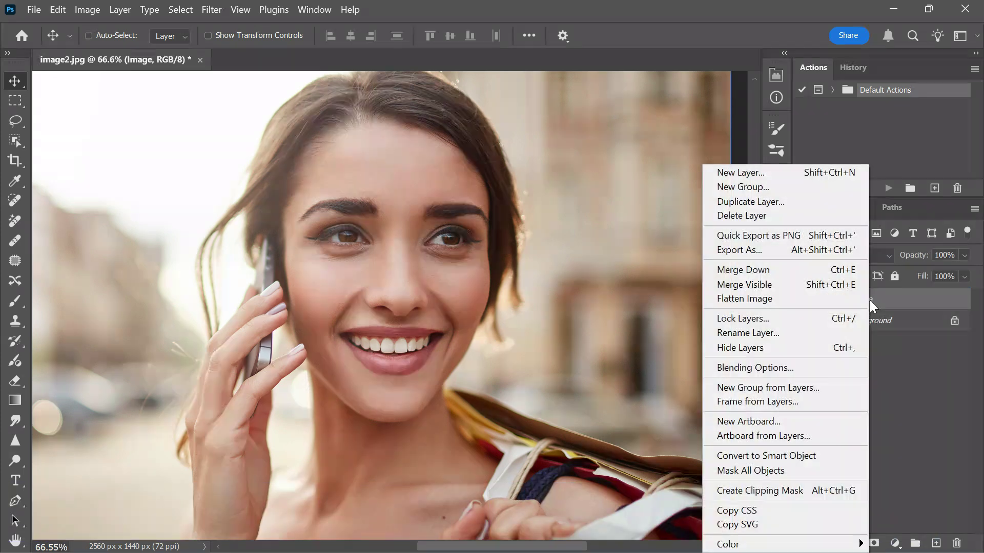
{"action": "left_click", "coordinate": [786, 453]}
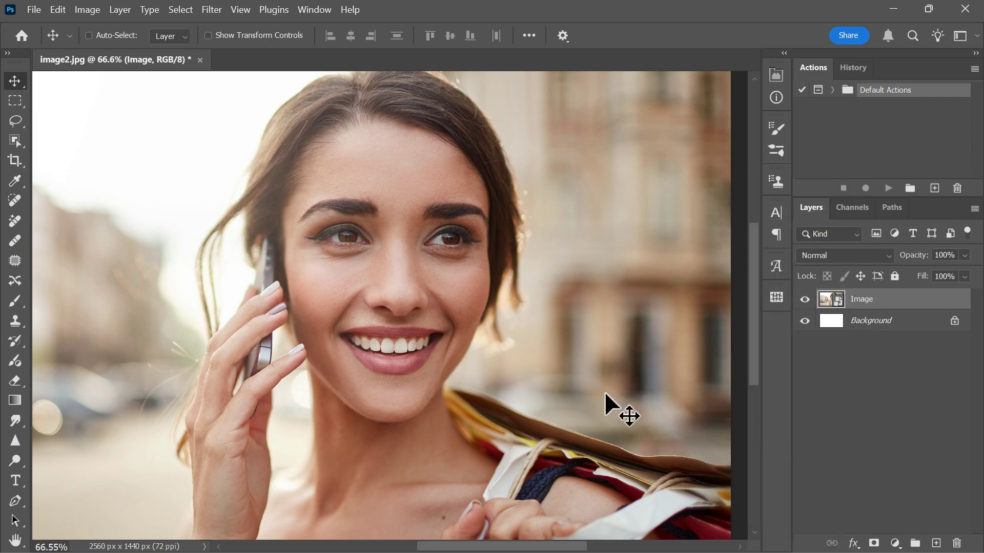
Apply the Filter Gallery's Dry Brush effect to the Image layer with Brush Size 2, Brush Detail 8 and Texture 1
{"action": "scroll", "coordinate": [419, 374], "scroll_direction": "up", "scroll_amount": 1}
{"action": "left_click", "coordinate": [212, 9]}
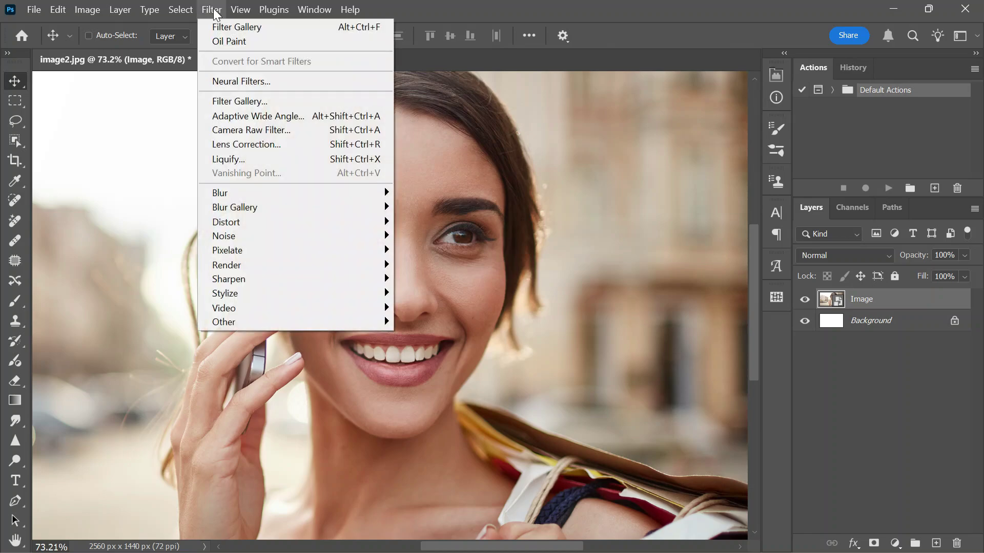
{"action": "left_click", "coordinate": [236, 102]}
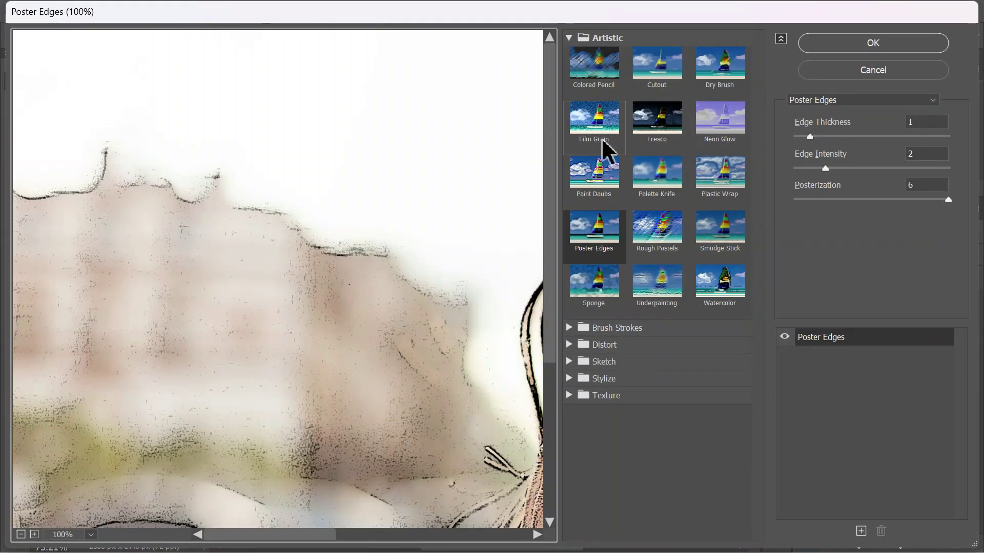
{"action": "left_click", "coordinate": [742, 71]}
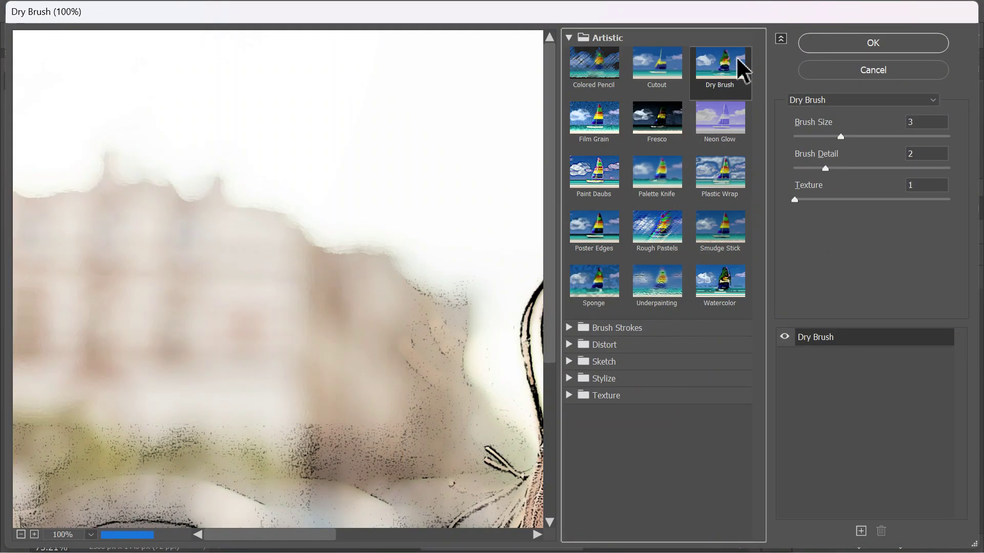
{"action": "mouse_move", "coordinate": [283, 299]}
{"action": "left_mouse_down"}
{"action": "mouse_move", "coordinate": [361, 286]}
{"action": "mouse_move", "coordinate": [158, 275]}
{"action": "left_mouse_up"}
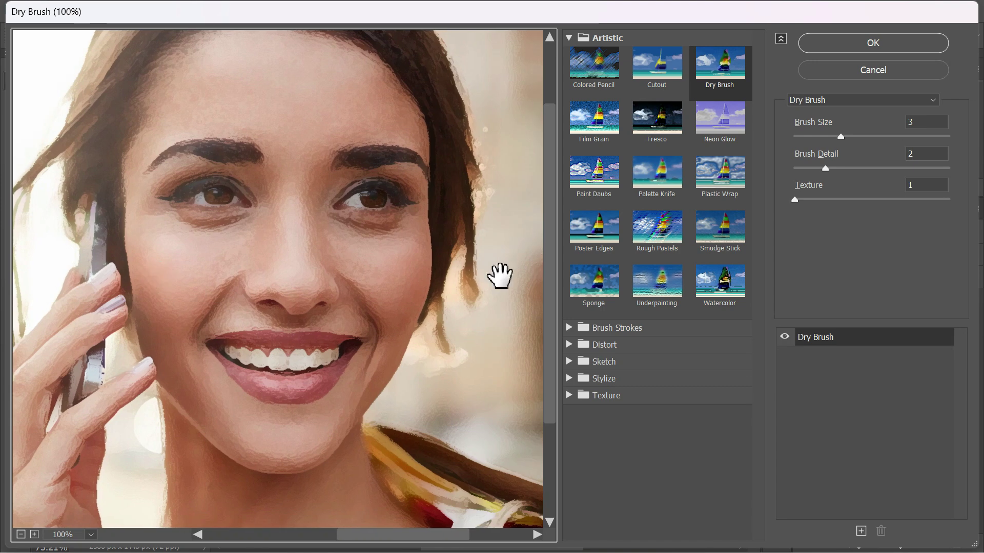
{"action": "mouse_move", "coordinate": [839, 136]}
{"action": "left_mouse_down"}
{"action": "mouse_move", "coordinate": [827, 137]}
{"action": "mouse_move", "coordinate": [931, 180]}
{"action": "left_mouse_up"}
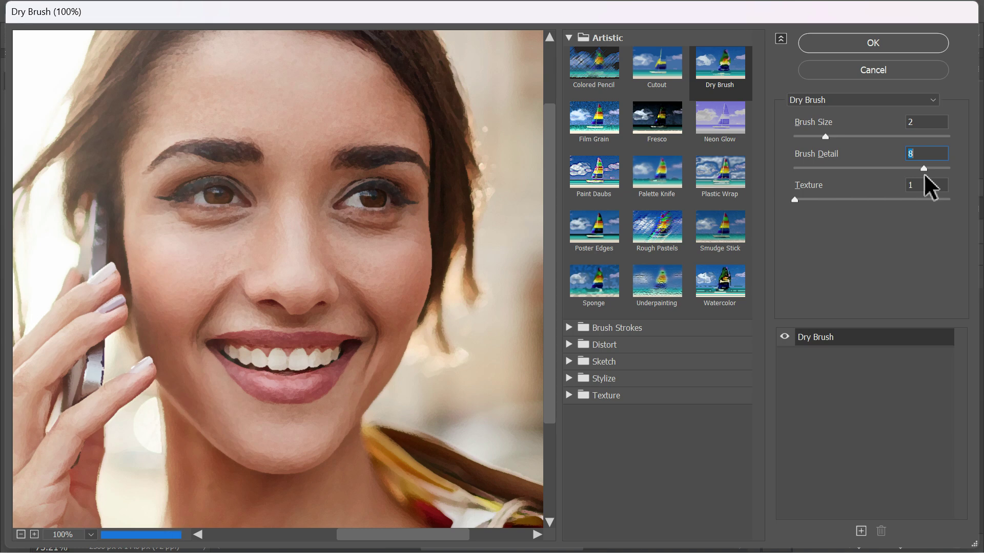
{"action": "left_click_drag", "start_coordinate": [274, 268], "coordinate": [314, 282]}
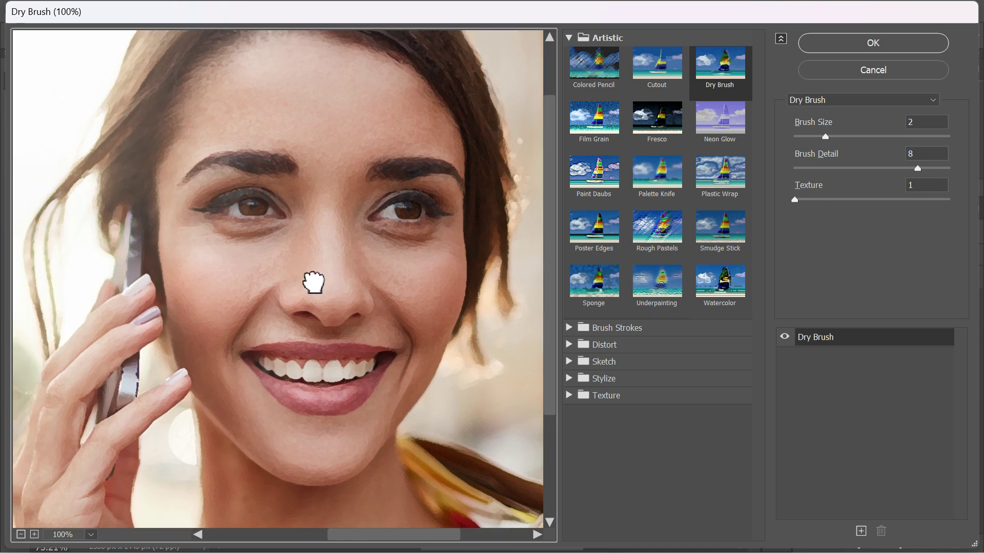
{"action": "left_click", "coordinate": [891, 44]}
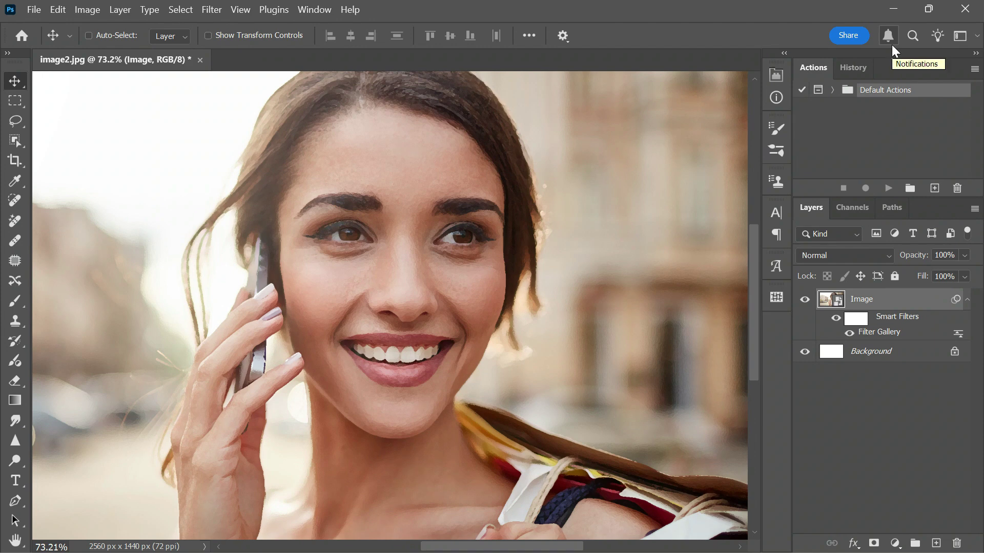
Apply the Oil Paint filter to the Image layer with Stylization, Cleanliness, Scale and Bristle Detail at 5.0 and Lighting off
{"action": "left_click", "coordinate": [221, 11]}
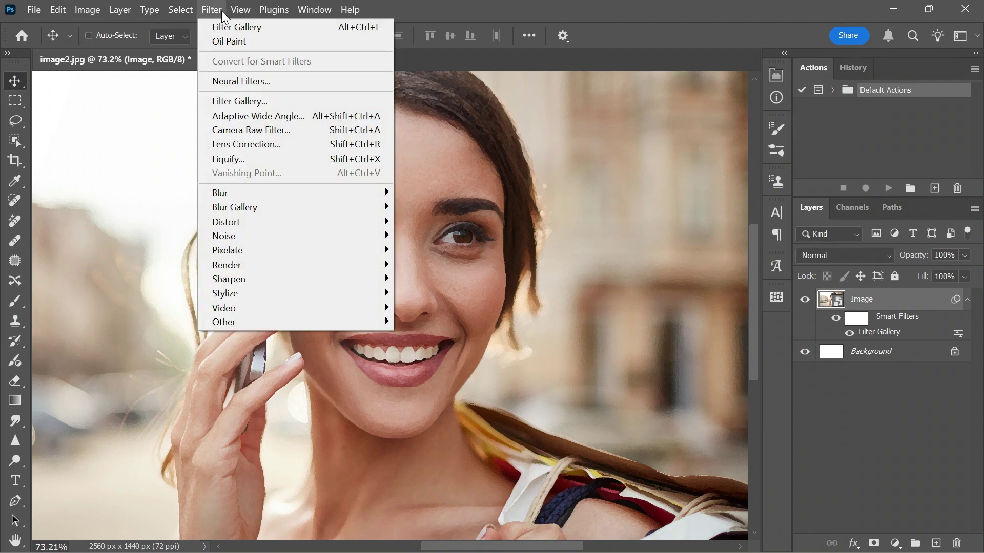
{"action": "mouse_move", "coordinate": [245, 292]}
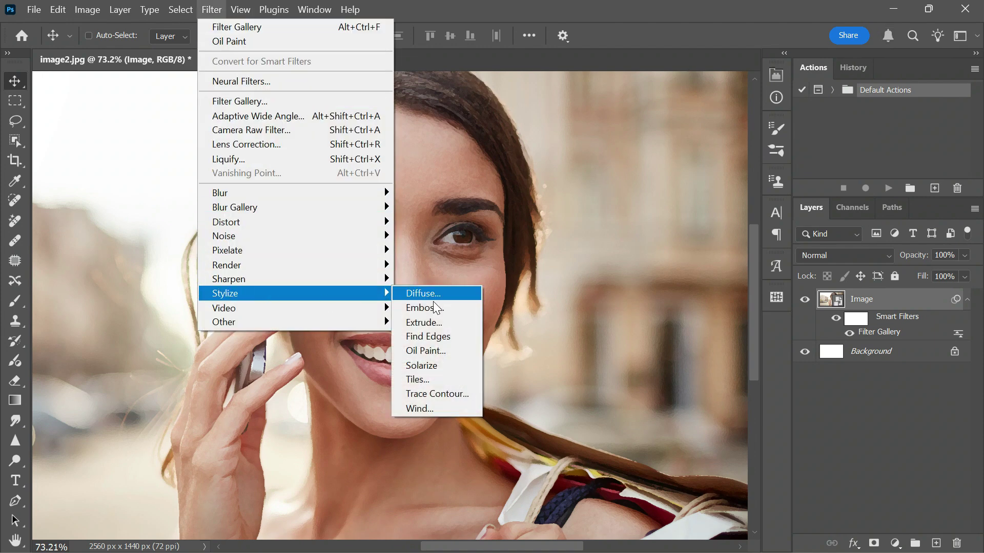
{"action": "left_click", "coordinate": [455, 349]}
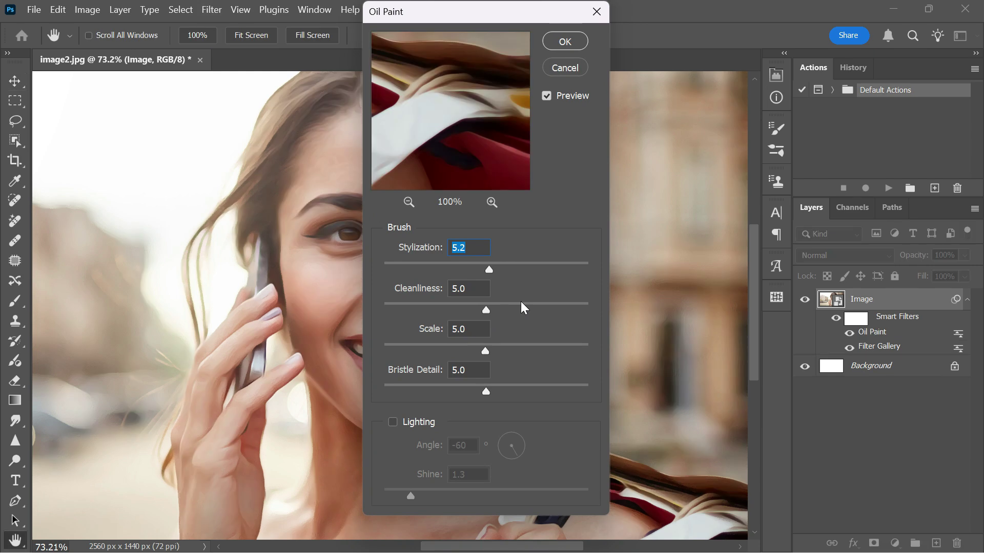
{"action": "left_click_drag", "start_coordinate": [440, 14], "coordinate": [637, 59]}
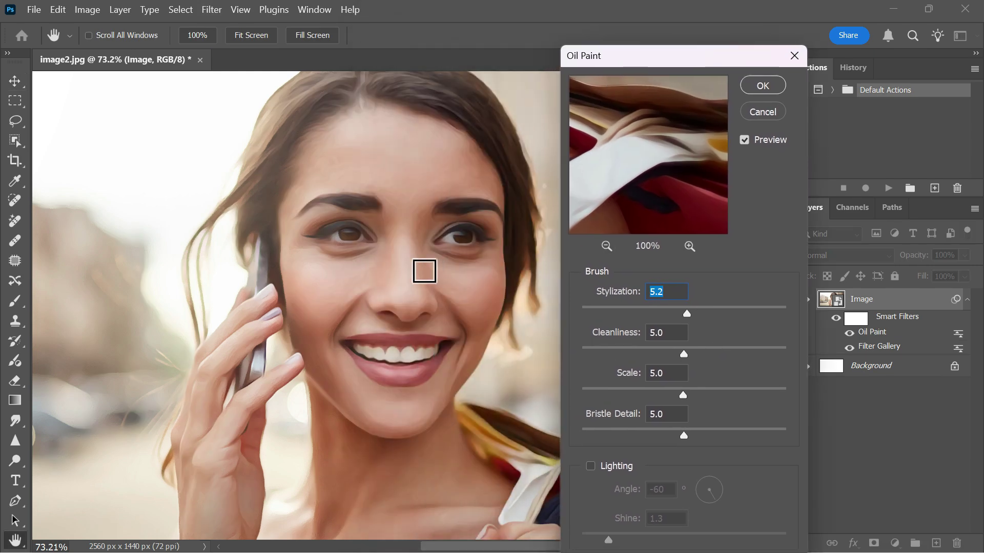
{"action": "left_click", "coordinate": [424, 271]}
{"action": "left_click", "coordinate": [424, 271], "text": "ctrl"}
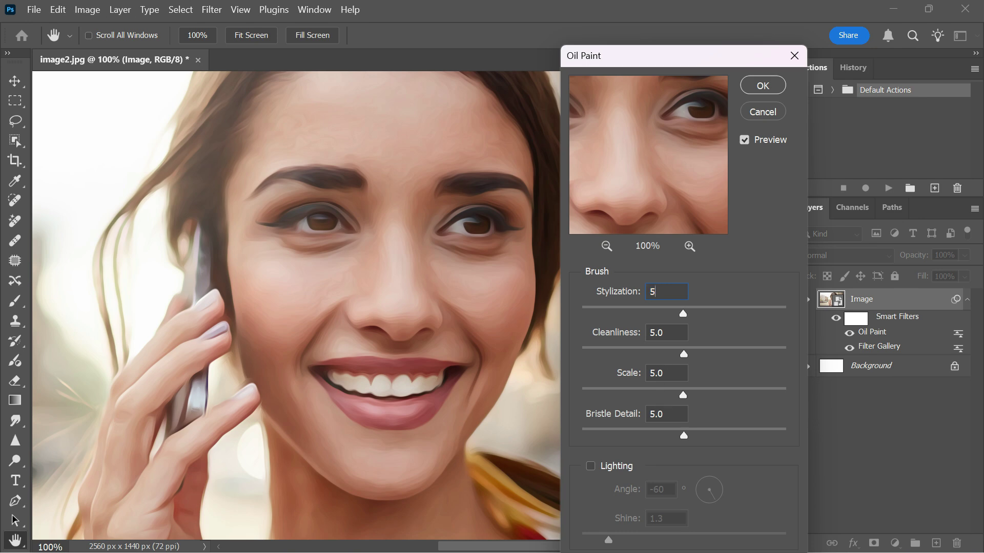
{"action": "left_click", "coordinate": [765, 85]}
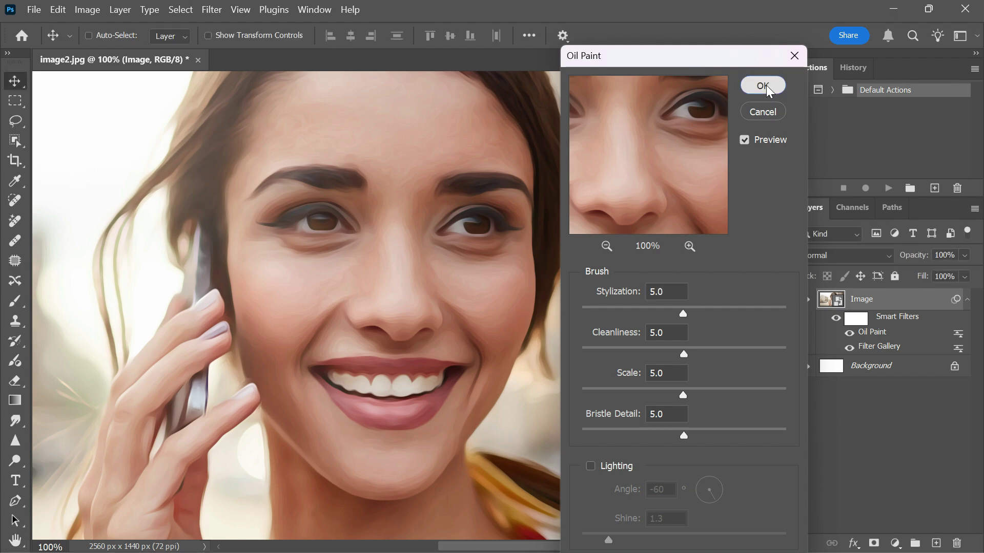
Apply the Filter Gallery's Poster Edges effect to the Image layer with Edge Thickness 0, Edge Intensity 1 and Posterization 6
{"action": "left_click", "coordinate": [212, 11]}
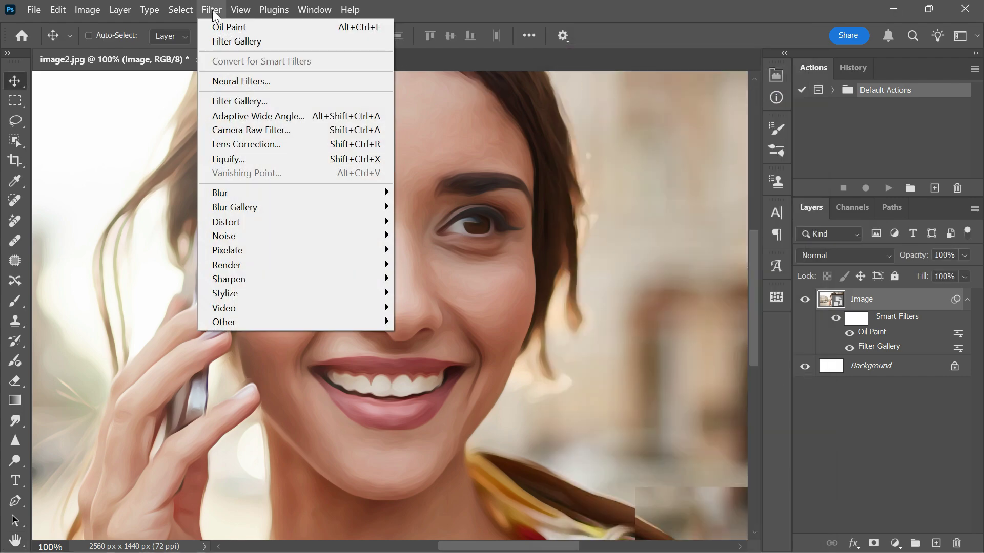
{"action": "left_click", "coordinate": [247, 105]}
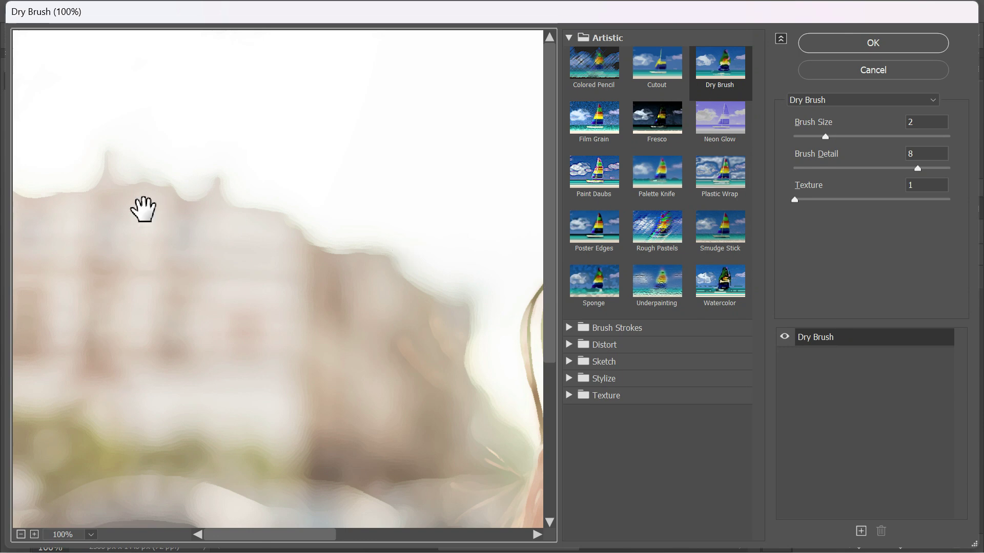
{"action": "left_click_drag", "start_coordinate": [331, 294], "coordinate": [17, 241]}
{"action": "left_click", "coordinate": [611, 229]}
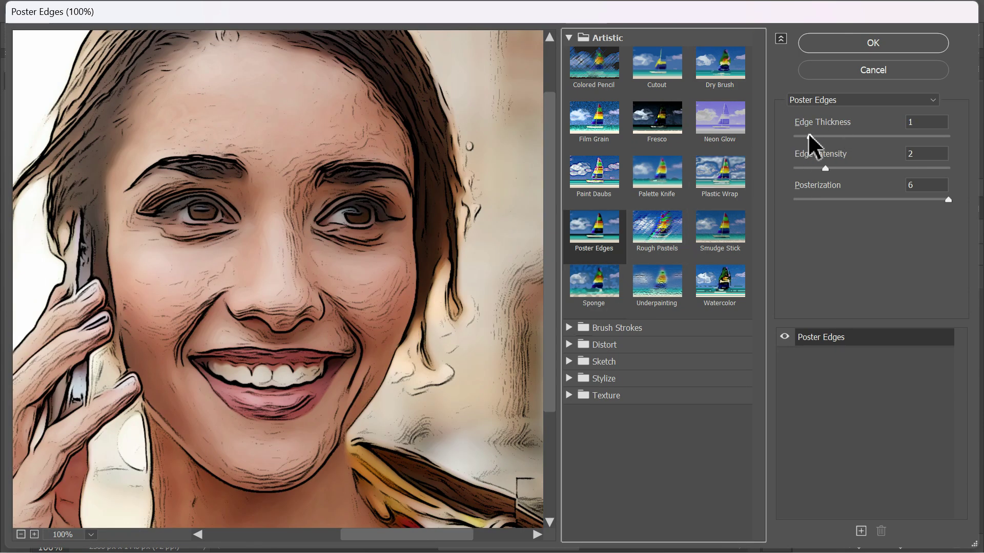
{"action": "left_click_drag", "start_coordinate": [808, 136], "coordinate": [773, 149]}
{"action": "left_click_drag", "start_coordinate": [823, 170], "coordinate": [815, 170]}
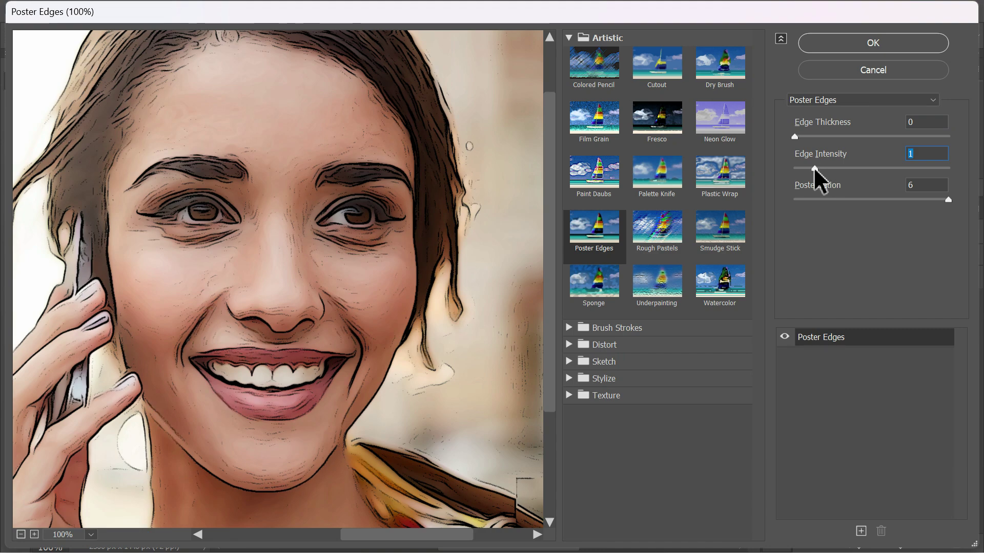
{"action": "left_click_drag", "start_coordinate": [356, 309], "coordinate": [384, 314]}
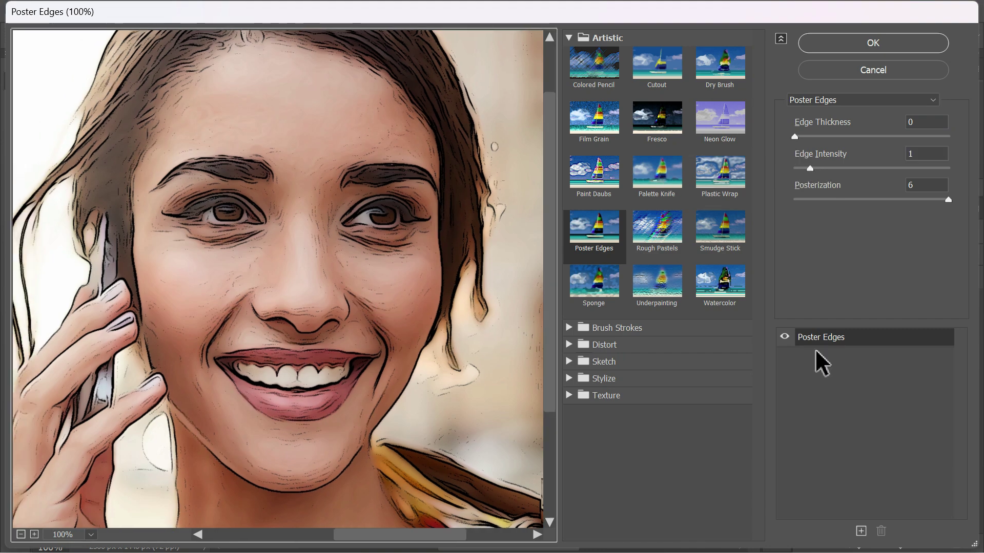
{"action": "left_click", "coordinate": [888, 44]}
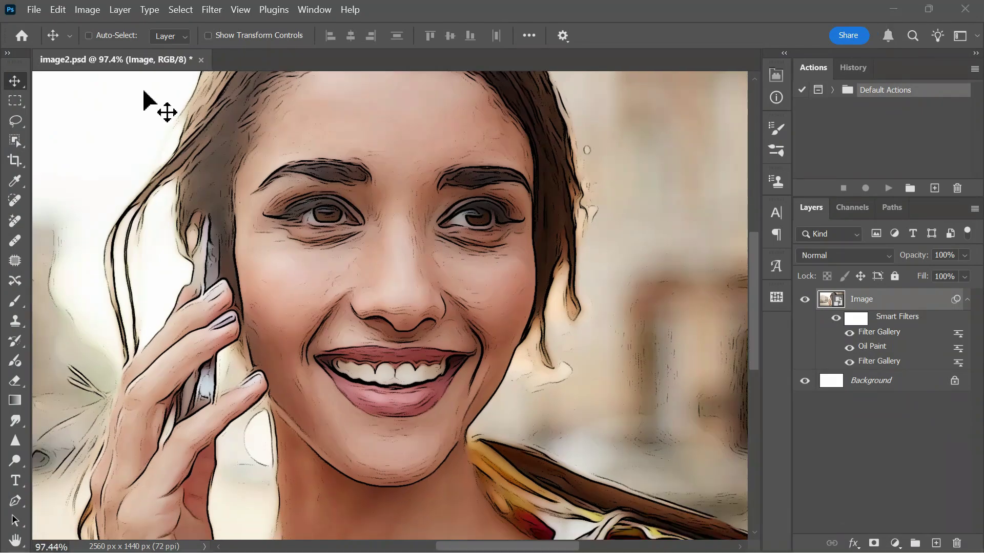
Duplicate the Image layer with its smart filters and name the copy Edge
{"action": "left_click_drag", "start_coordinate": [899, 302], "coordinate": [936, 543]}
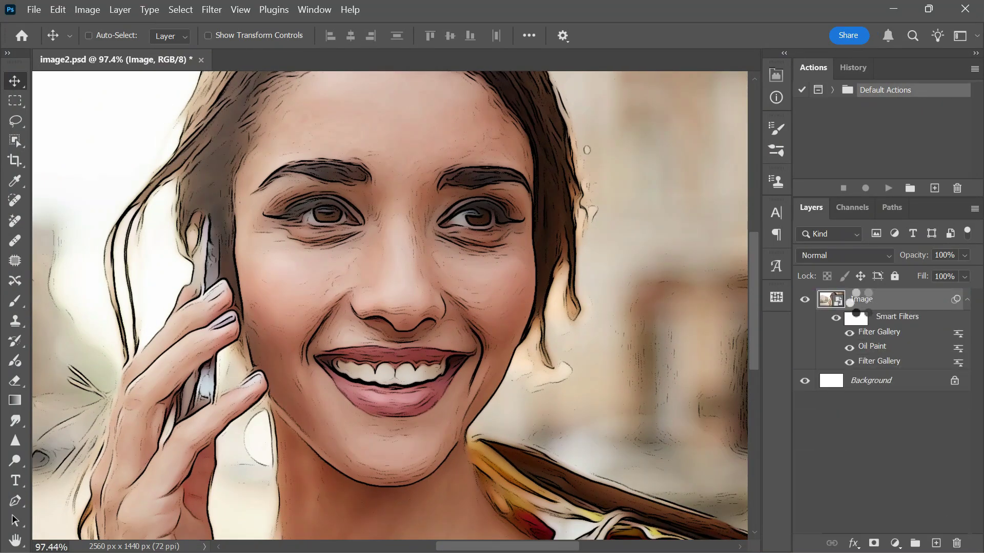
{"action": "double_click", "coordinate": [866, 300]}
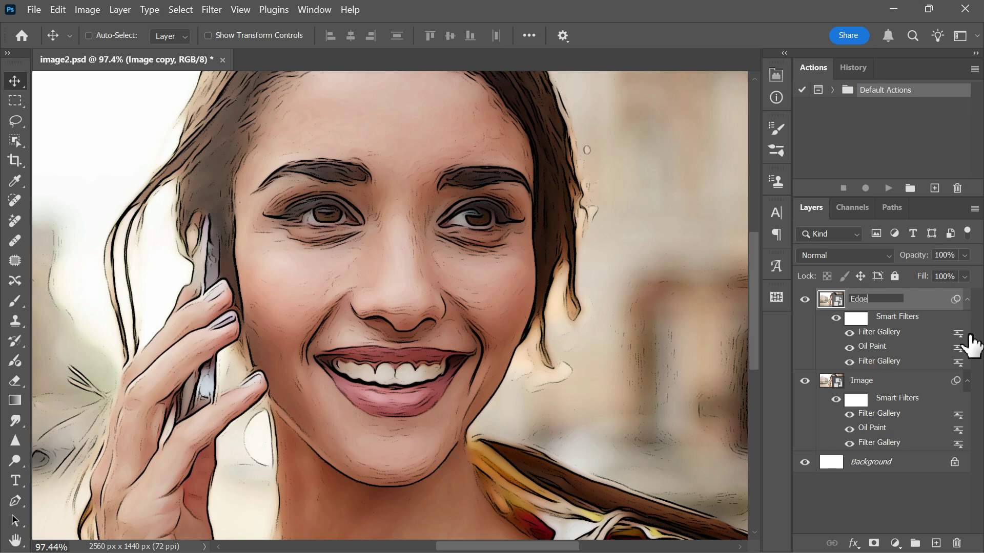
{"action": "key", "text": "Return"}
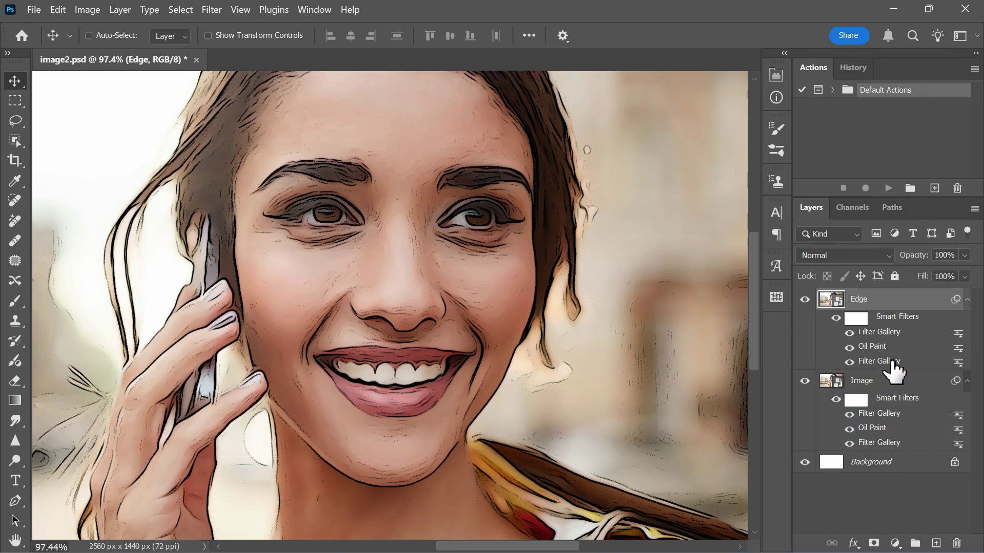
Delete both Filter Gallery smart filters from the Edge layer, keeping only Oil Paint
{"action": "left_click_drag", "start_coordinate": [894, 367], "coordinate": [956, 542]}
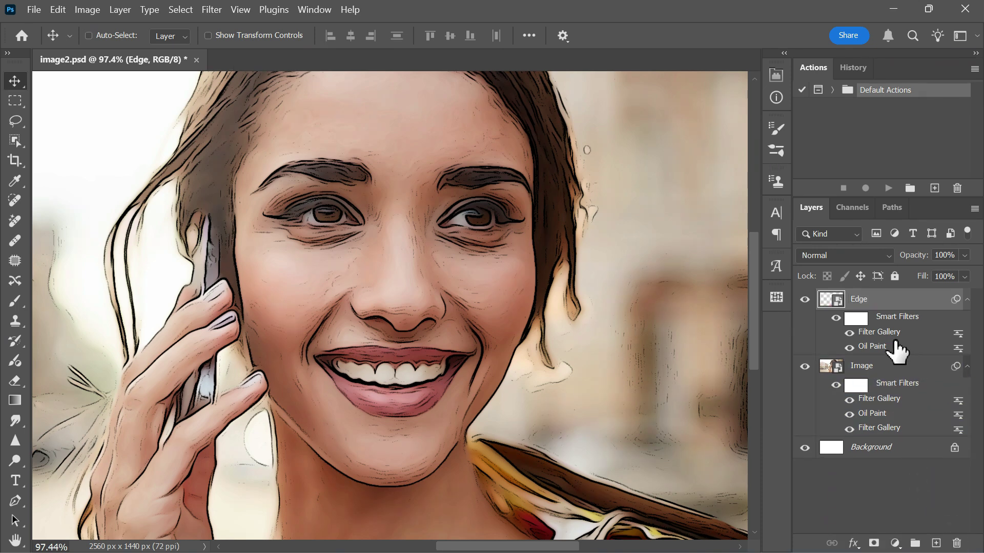
{"action": "mouse_move", "coordinate": [897, 351]}
{"action": "left_mouse_down"}
{"action": "mouse_move", "coordinate": [890, 341]}
{"action": "mouse_move", "coordinate": [956, 543]}
{"action": "left_mouse_up"}
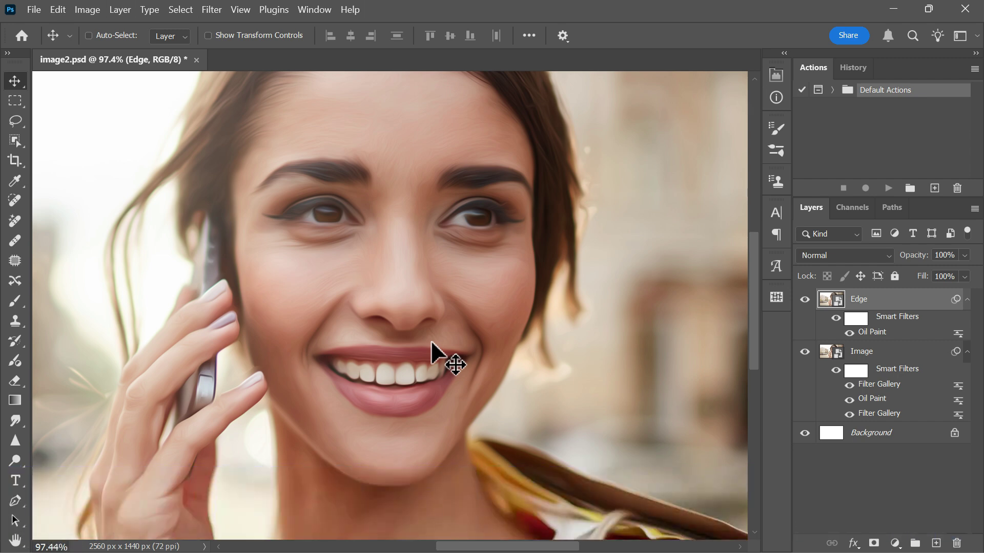
Apply the Filter Gallery's Photocopy sketch effect to the Edge layer with Detail 5 and Darkness 8
{"action": "left_click", "coordinate": [211, 10]}
{"action": "left_click", "coordinate": [246, 102]}
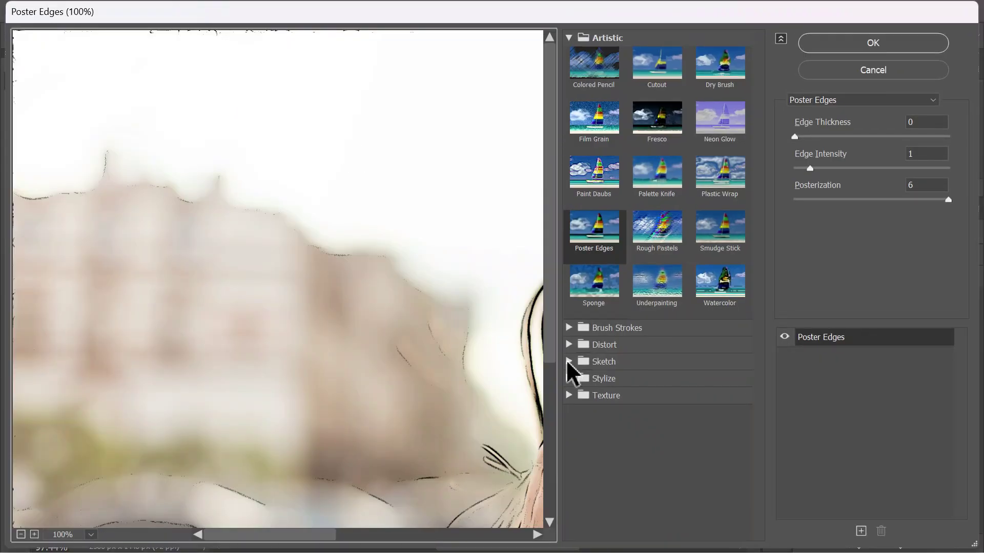
{"action": "left_click", "coordinate": [569, 362]}
{"action": "left_click", "coordinate": [717, 494]}
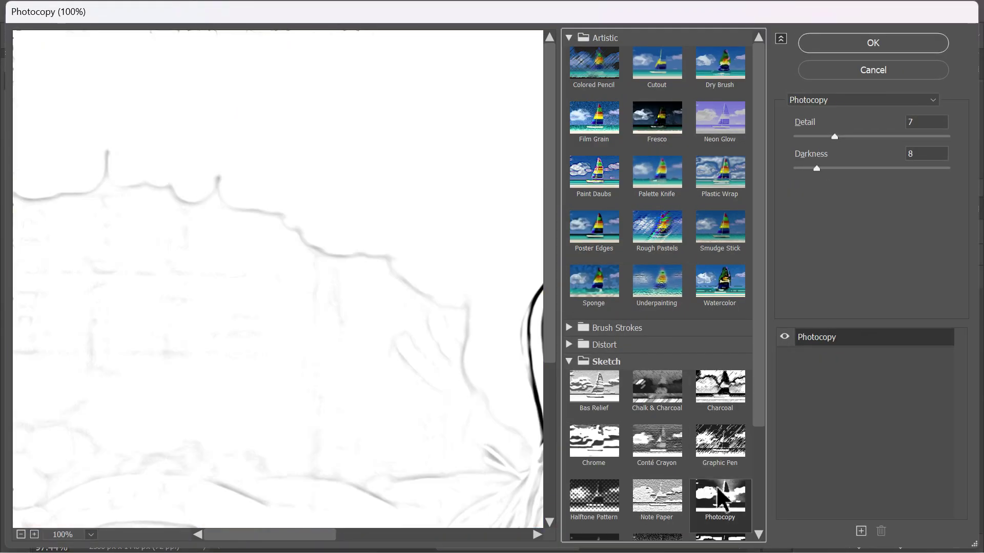
{"action": "mouse_move", "coordinate": [424, 324]}
{"action": "left_mouse_down"}
{"action": "mouse_move", "coordinate": [381, 309]}
{"action": "mouse_move", "coordinate": [213, 297]}
{"action": "left_mouse_up"}
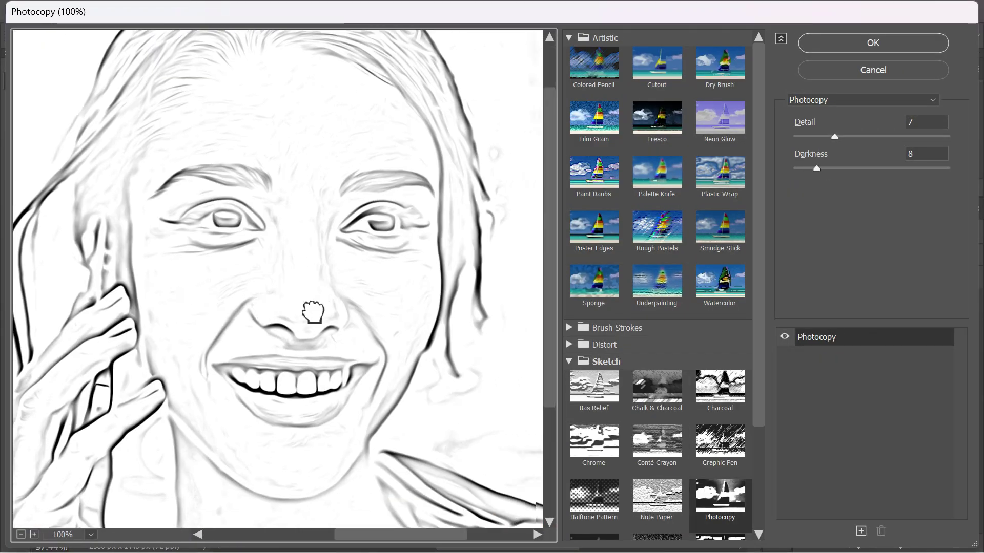
{"action": "left_click_drag", "start_coordinate": [314, 314], "coordinate": [241, 307]}
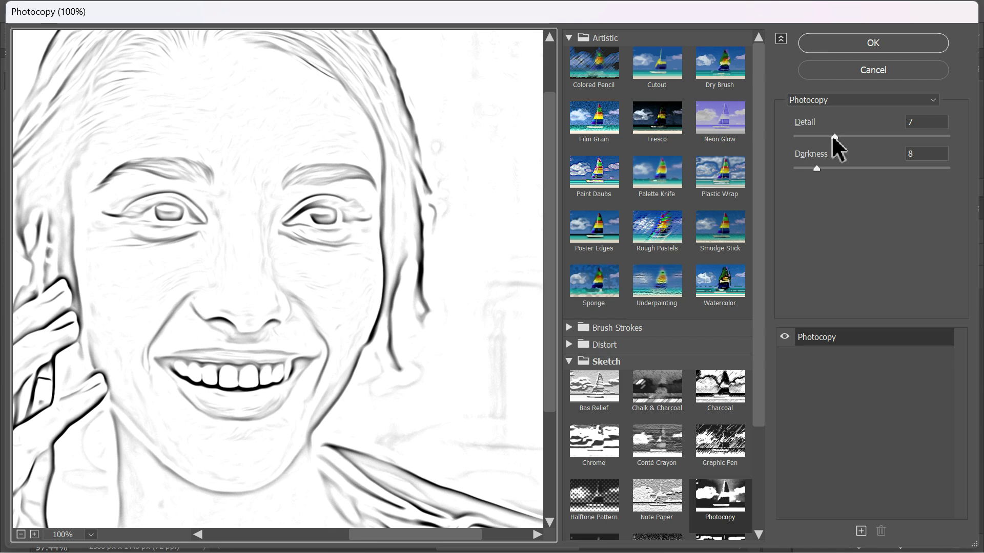
{"action": "left_click_drag", "start_coordinate": [833, 138], "coordinate": [822, 137]}
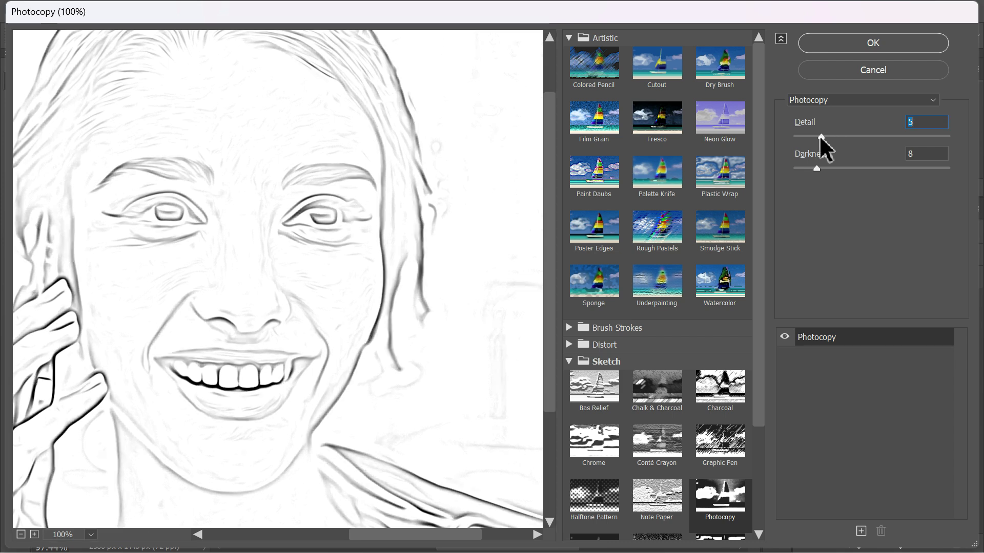
{"action": "left_click", "coordinate": [886, 44]}
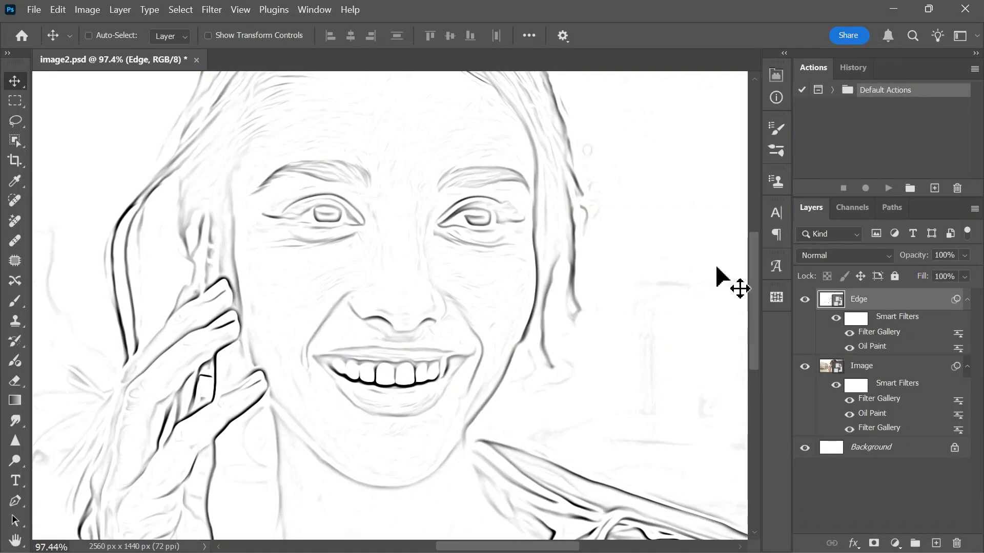
{"action": "left_click_drag", "start_coordinate": [548, 218], "coordinate": [558, 248]}
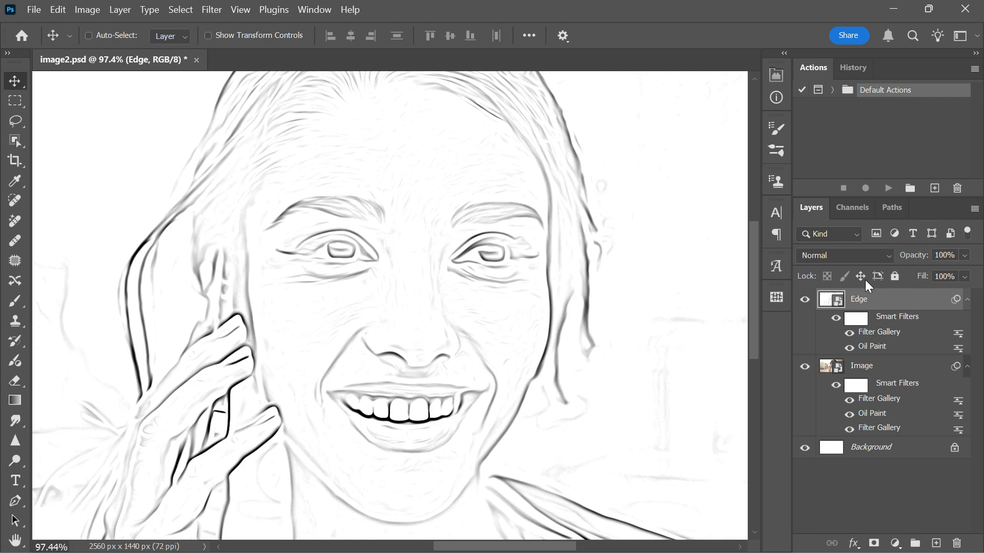
Set the Edge layer's blend mode to Multiply
{"action": "left_click", "coordinate": [850, 256]}
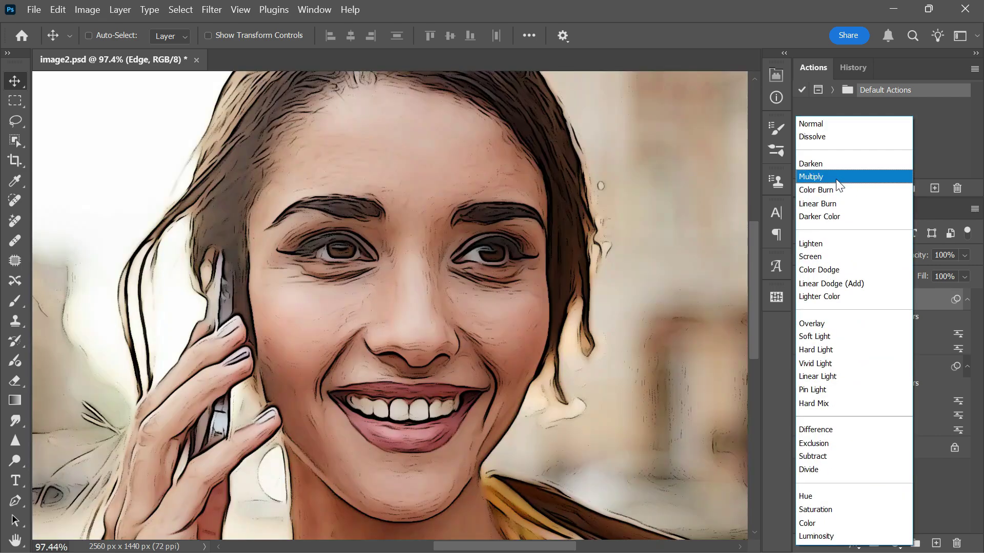
{"action": "left_click", "coordinate": [835, 178]}
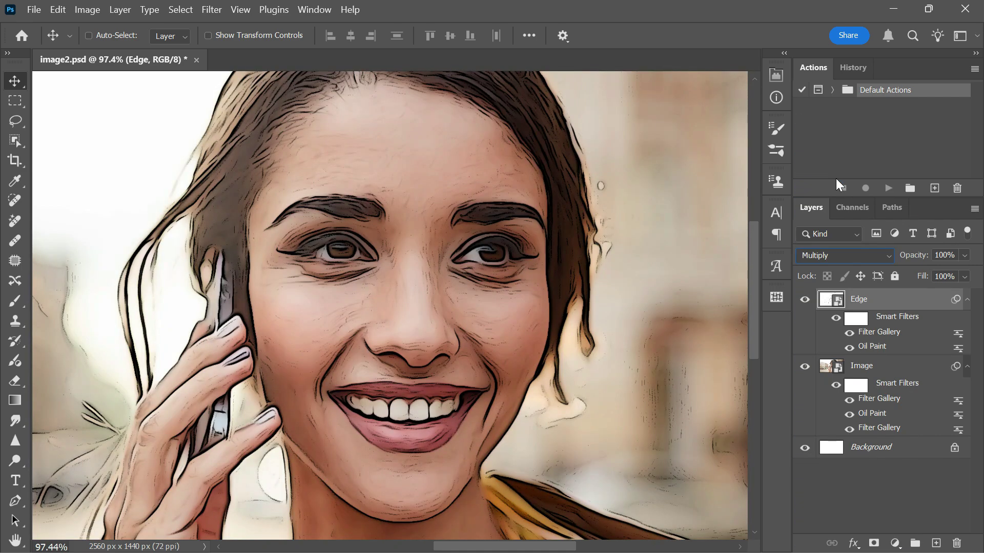
Compare the portrait with the Edge layer hidden and shown, examining the outlines around the face up close
{"action": "left_click", "coordinate": [805, 300]}
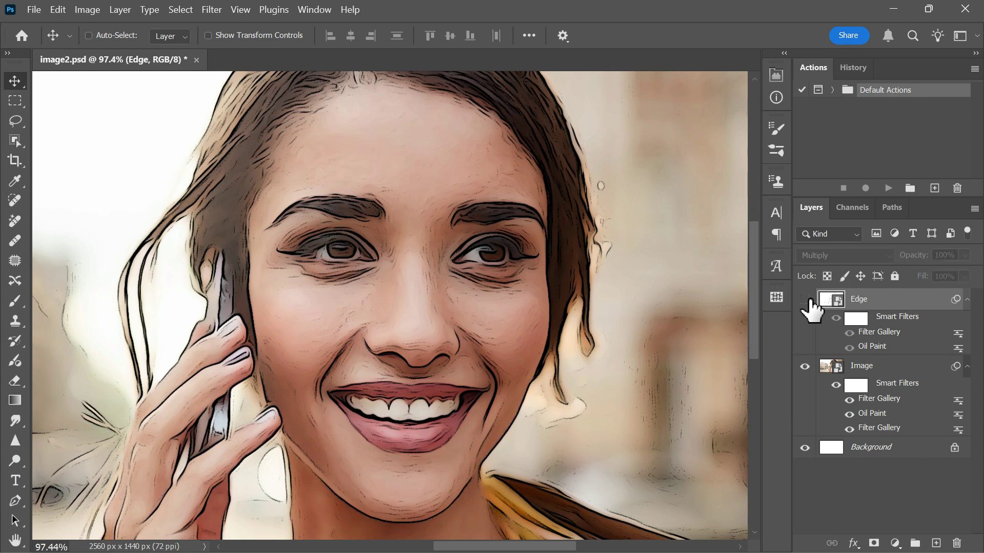
{"action": "left_click", "coordinate": [807, 300]}
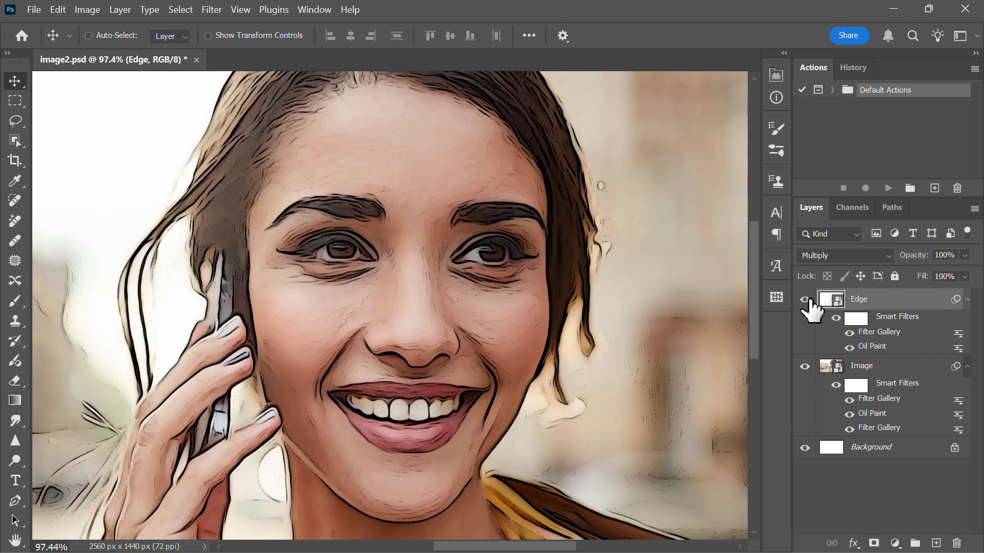
{"action": "left_click", "coordinate": [807, 301]}
{"action": "scroll", "coordinate": [432, 486], "scroll_direction": "up", "scroll_amount": 3}
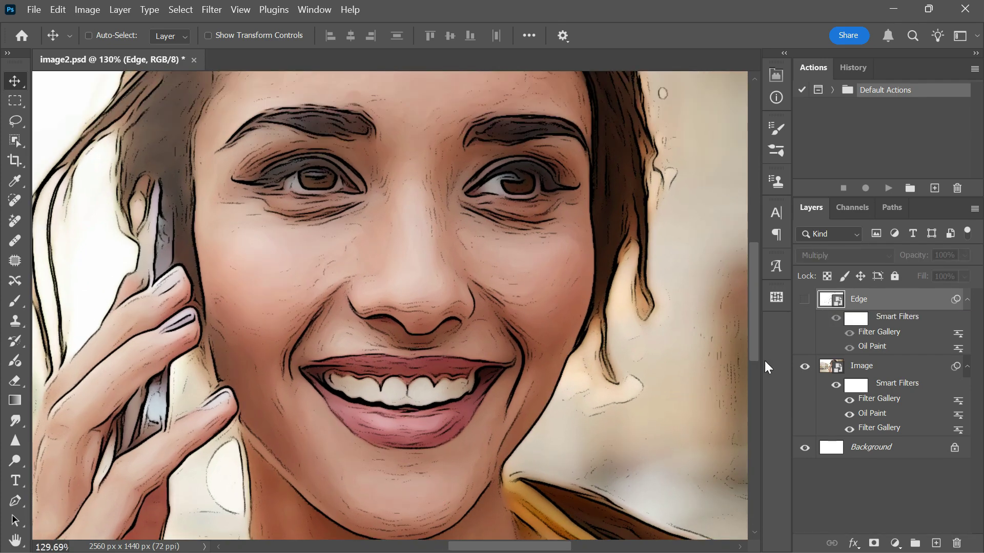
{"action": "left_click", "coordinate": [807, 300]}
{"action": "left_click", "coordinate": [807, 300]}
{"action": "left_click", "coordinate": [807, 300]}
{"action": "scroll", "coordinate": [575, 311], "scroll_direction": "down", "scroll_amount": 3}
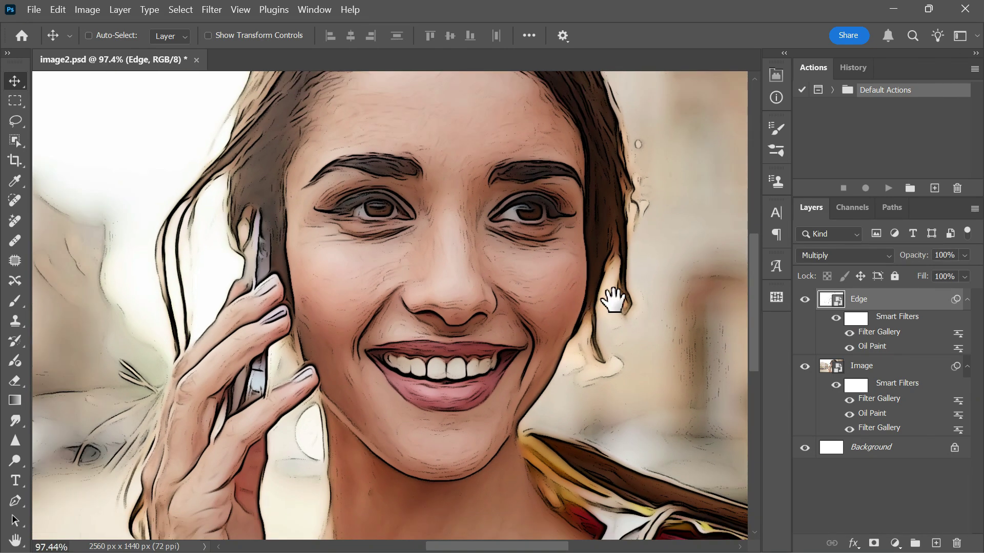
{"action": "left_click_drag", "start_coordinate": [614, 296], "coordinate": [578, 312]}
{"action": "scroll", "coordinate": [560, 325], "scroll_direction": "up", "scroll_amount": 2}
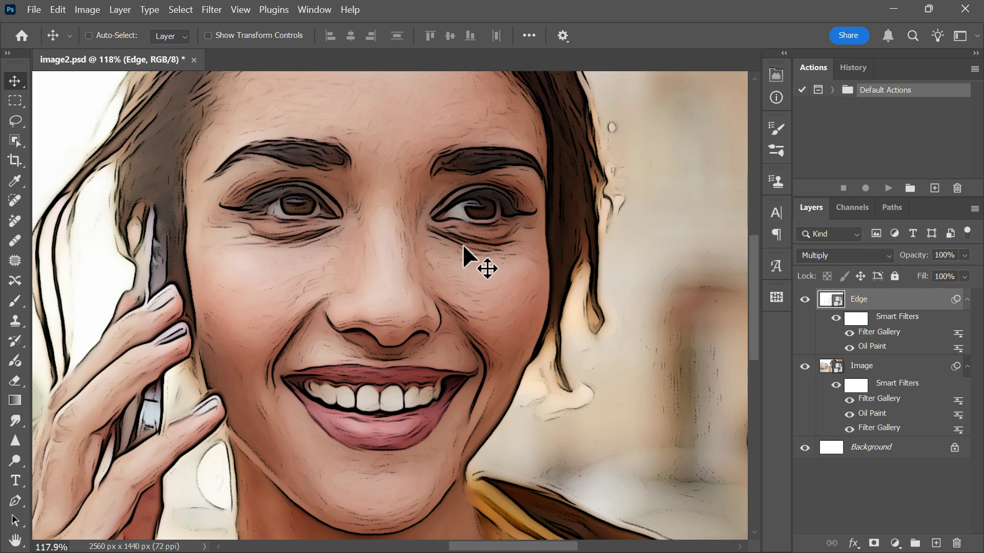
{"action": "scroll", "coordinate": [520, 281], "scroll_direction": "down", "scroll_amount": 1}
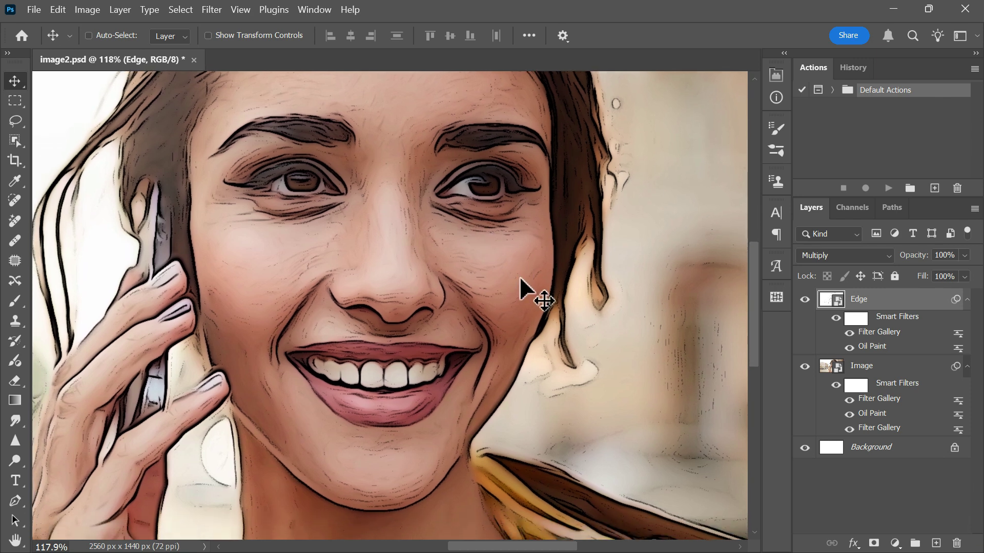
{"action": "scroll", "coordinate": [538, 293], "scroll_direction": "up", "scroll_amount": 1}
{"action": "left_click_drag", "start_coordinate": [542, 282], "coordinate": [566, 282]}
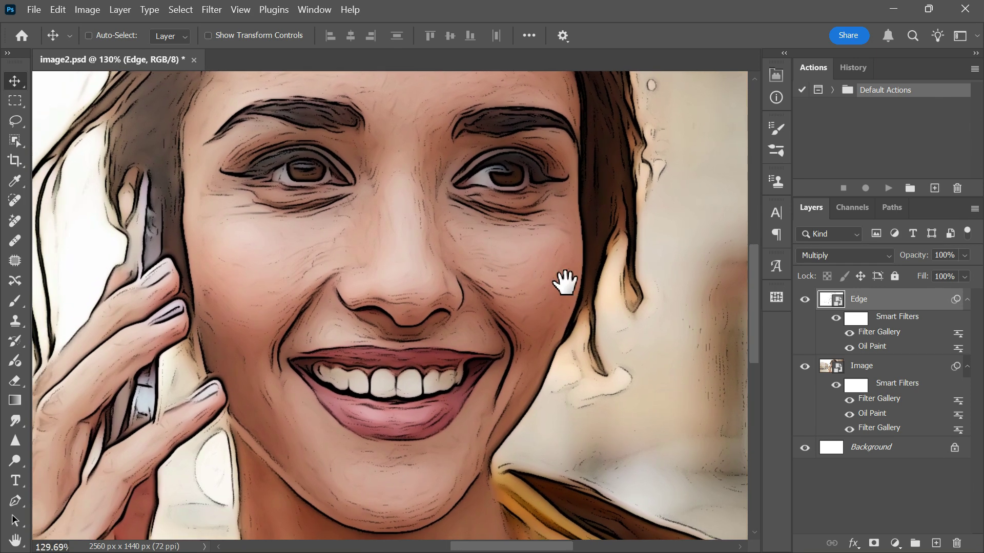
Apply a Shadows/Highlights adjustment to the Image layer with Shadows at 35% and Highlights at 0%
{"action": "left_click", "coordinate": [858, 366]}
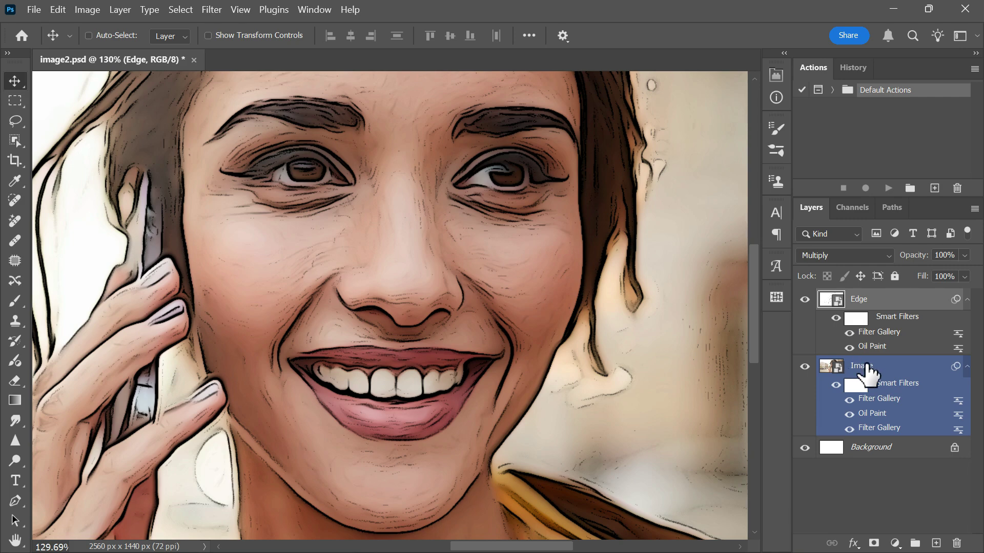
{"action": "left_click", "coordinate": [93, 11]}
{"action": "mouse_move", "coordinate": [115, 49]}
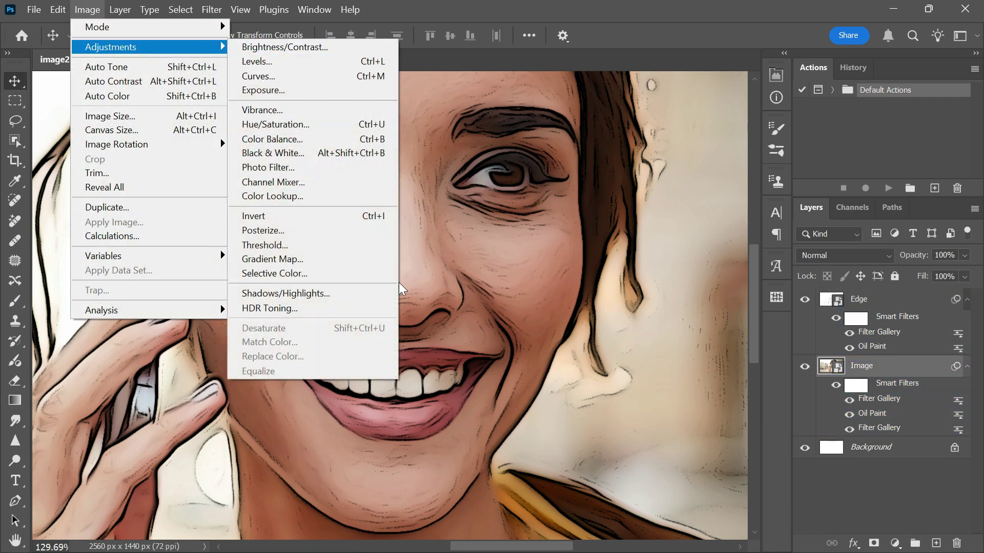
{"action": "left_click", "coordinate": [364, 294]}
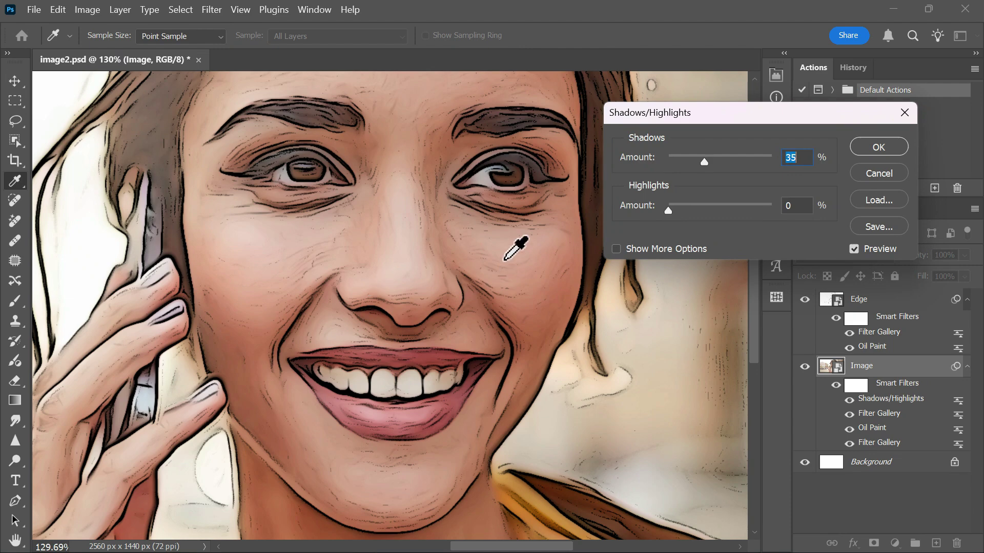
{"action": "left_click", "coordinate": [865, 147]}
Add a layer mask to the Image layer and show the mask itself on the canvas
{"action": "scroll", "coordinate": [715, 250], "scroll_direction": "down", "scroll_amount": 3}
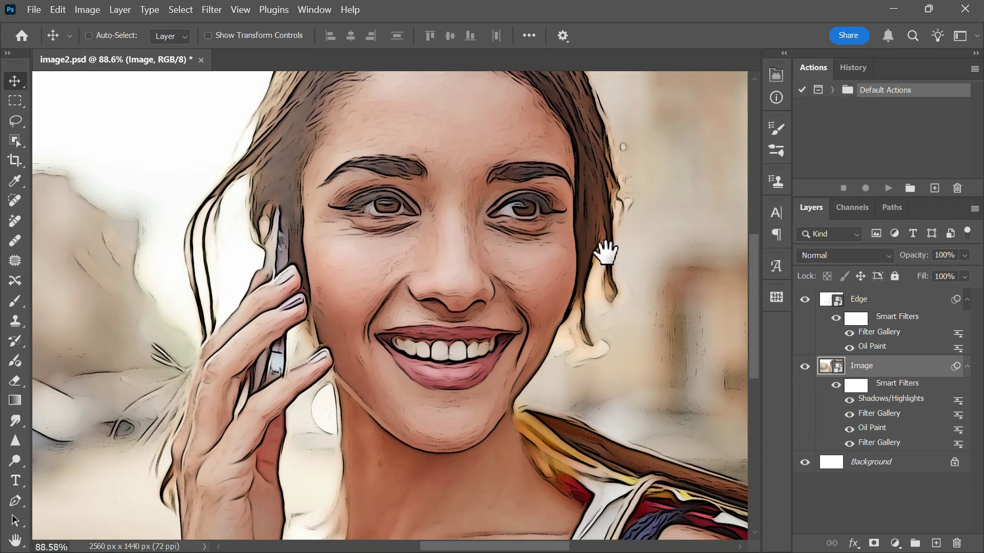
{"action": "left_click_drag", "start_coordinate": [606, 252], "coordinate": [551, 268]}
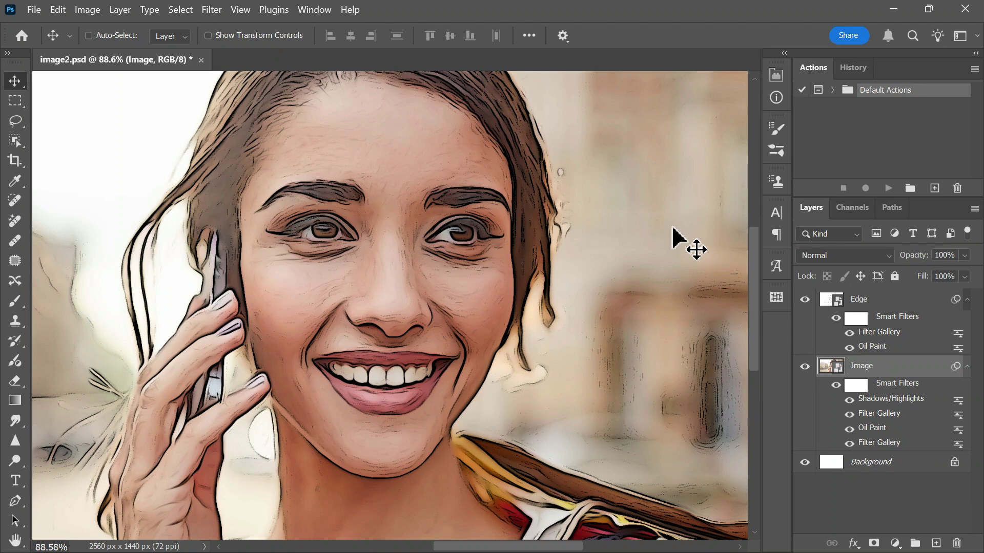
{"action": "left_click_drag", "start_coordinate": [656, 231], "coordinate": [670, 236]}
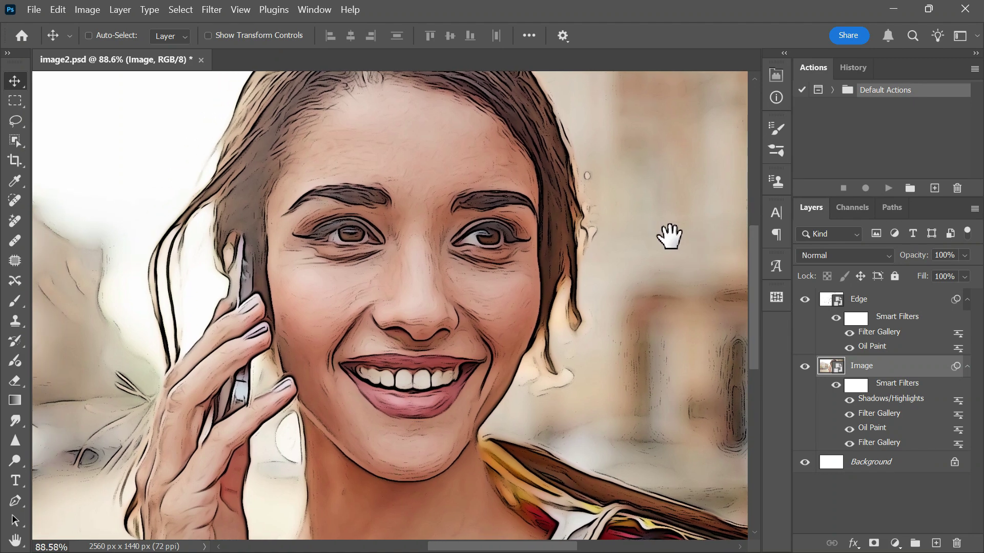
{"action": "scroll", "coordinate": [669, 235], "scroll_direction": "down", "scroll_amount": 2}
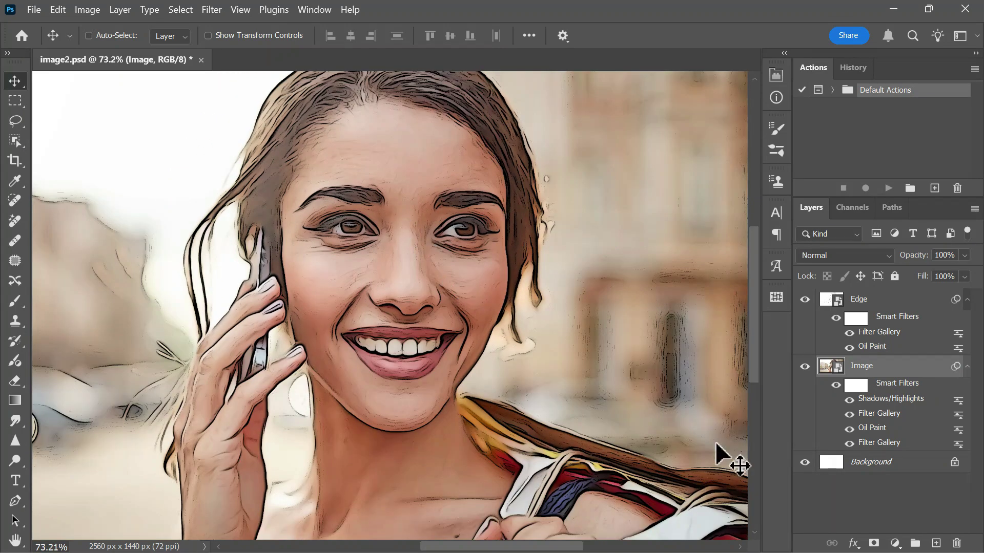
{"action": "left_click", "coordinate": [876, 545]}
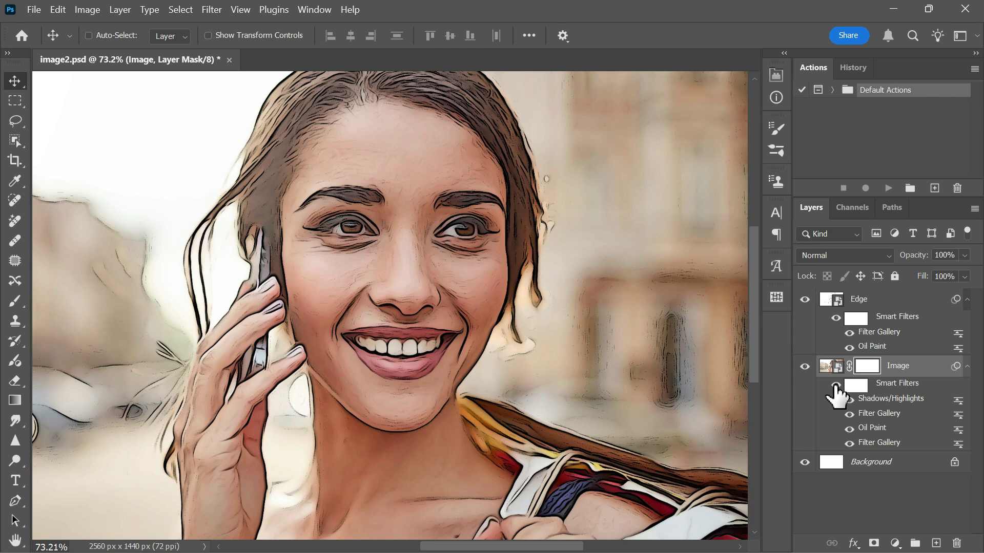
{"action": "left_click", "coordinate": [866, 368], "text": "alt"}
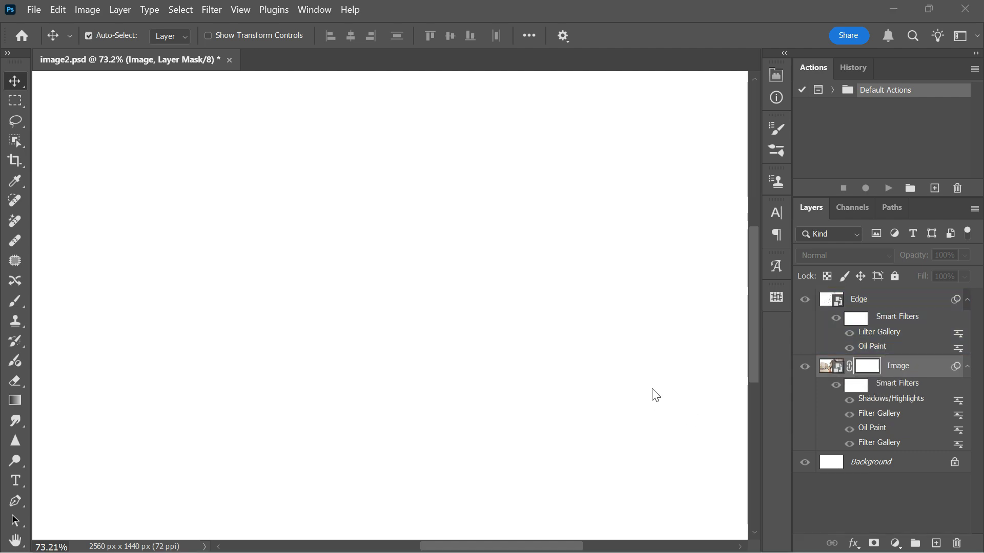
Open texture.jpg, copy its entire image and close the file
{"action": "key", "text": "ctrl+o"}
{"action": "double_click", "coordinate": [590, 227]}
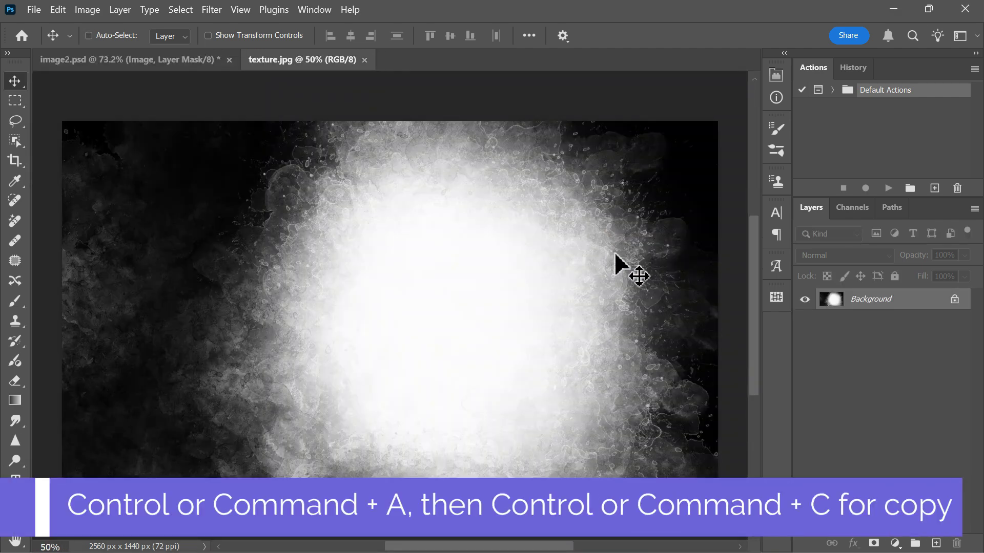
{"action": "key", "text": "ctrl+a"}
{"action": "key", "text": "ctrl+c"}
{"action": "key", "text": "ctrl+w"}
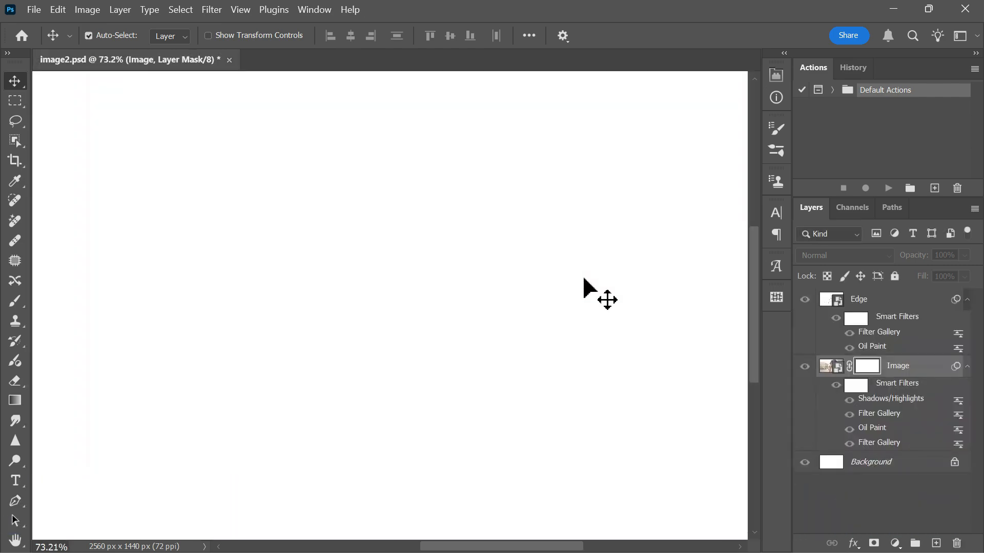
Paste the copied texture into the Image layer's mask, clear the selection and return to the normal image view
{"action": "key", "text": "ctrl+v"}
{"action": "scroll", "coordinate": [584, 286], "scroll_direction": "down", "scroll_amount": 3}
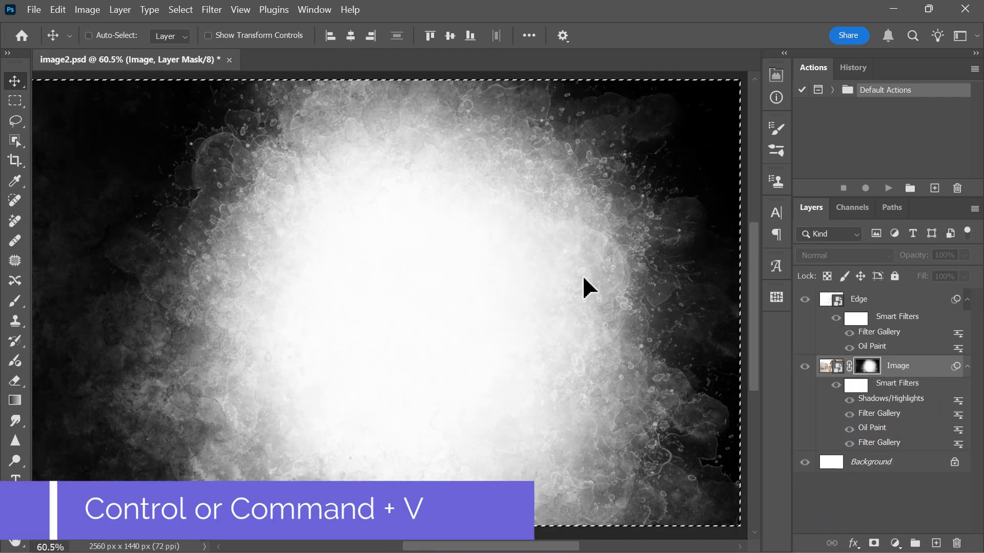
{"action": "left_click_drag", "start_coordinate": [589, 329], "coordinate": [615, 335]}
{"action": "key", "text": "ctrl+minus"}
{"action": "key", "text": "ctrl+d"}
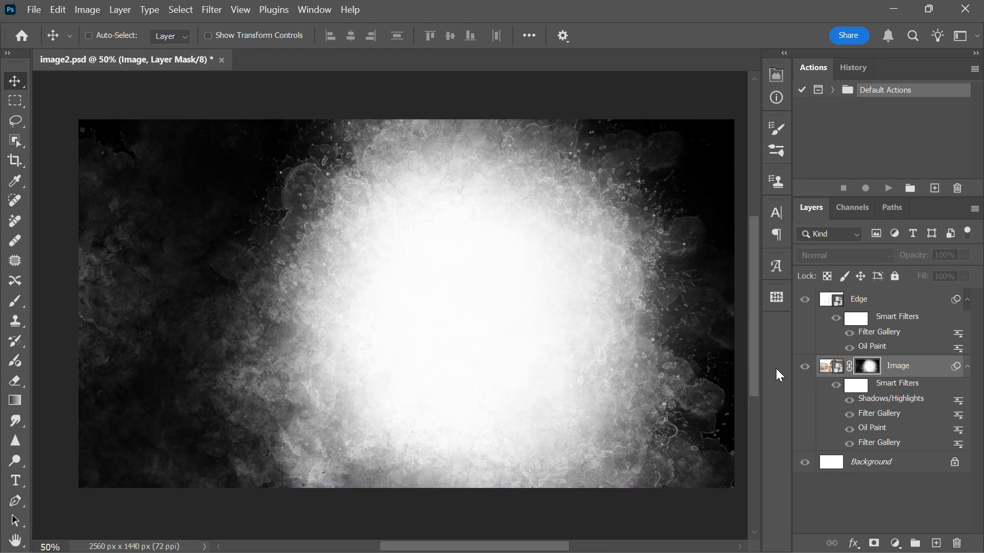
{"action": "left_click", "coordinate": [866, 368], "text": "alt"}
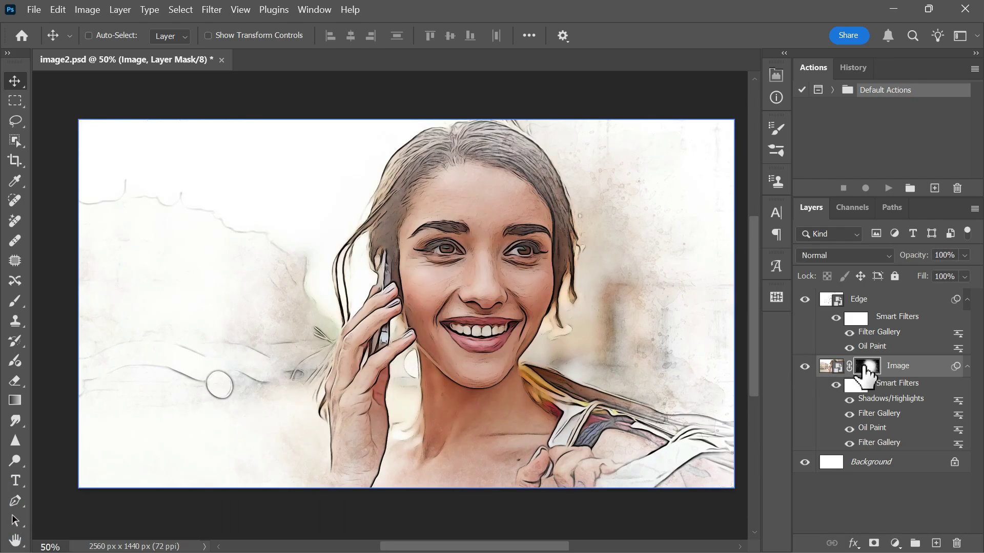
Create a new empty layer above the Edge layer
{"action": "scroll", "coordinate": [697, 397], "scroll_direction": "up", "scroll_amount": 1}
{"action": "left_click_drag", "start_coordinate": [683, 402], "coordinate": [677, 403]}
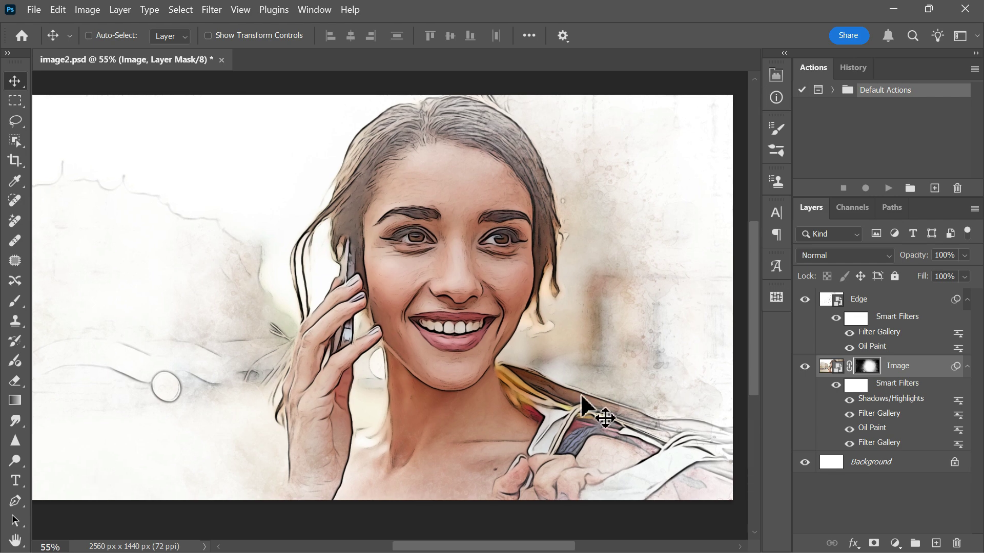
{"action": "scroll", "coordinate": [580, 393], "scroll_direction": "up", "scroll_amount": 3}
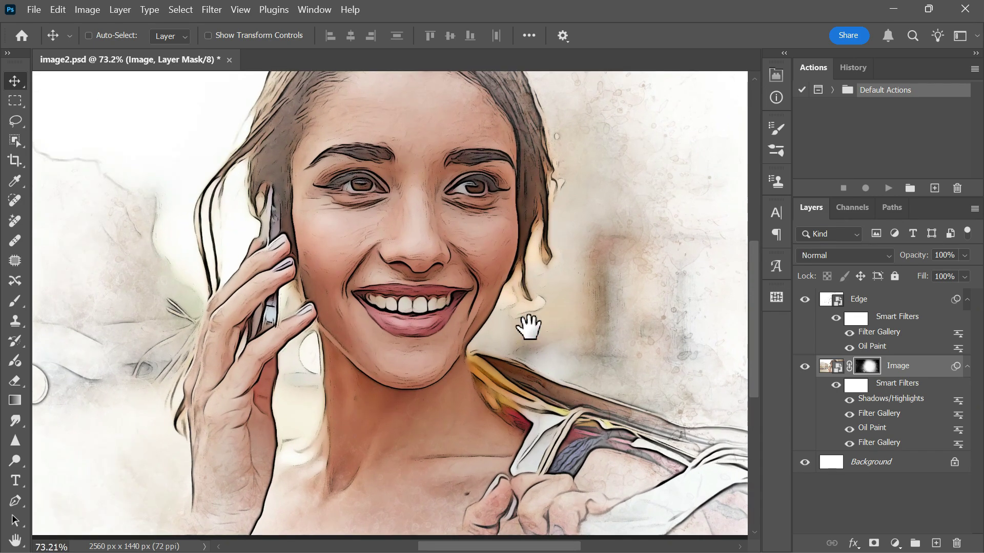
{"action": "left_click_drag", "start_coordinate": [527, 325], "coordinate": [696, 346]}
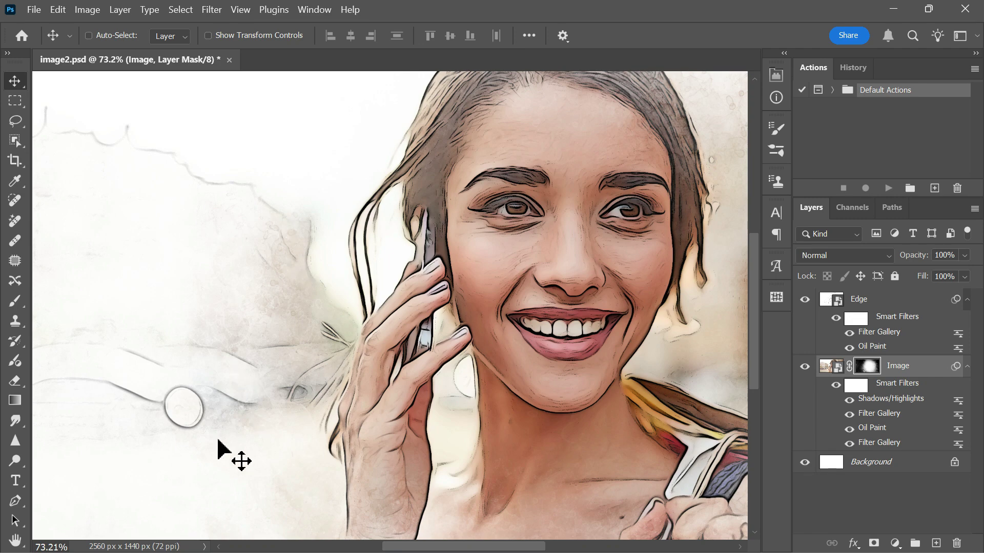
{"action": "left_click_drag", "start_coordinate": [614, 422], "coordinate": [440, 451]}
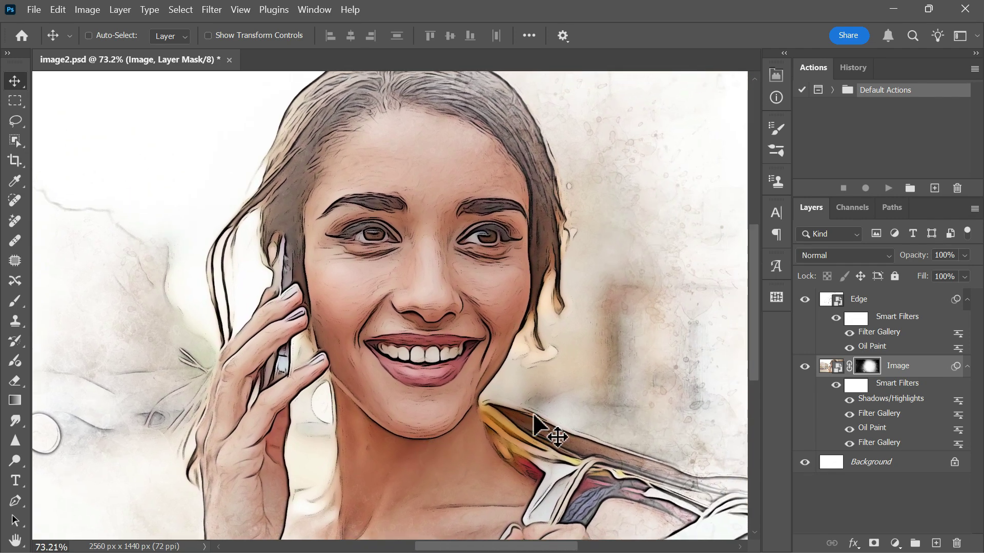
{"action": "scroll", "coordinate": [578, 405], "scroll_direction": "up", "scroll_amount": 1}
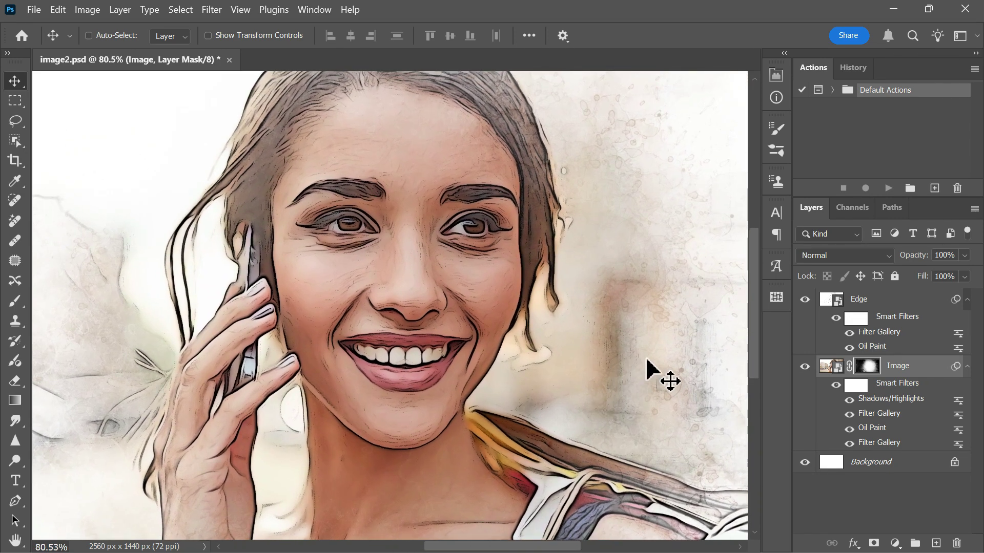
{"action": "left_click", "coordinate": [902, 307]}
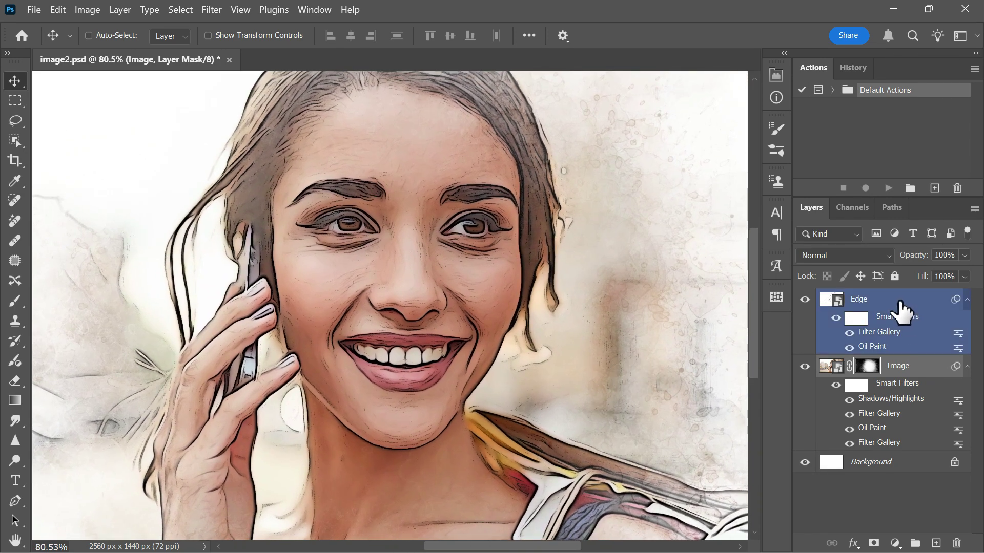
{"action": "left_click", "coordinate": [935, 543]}
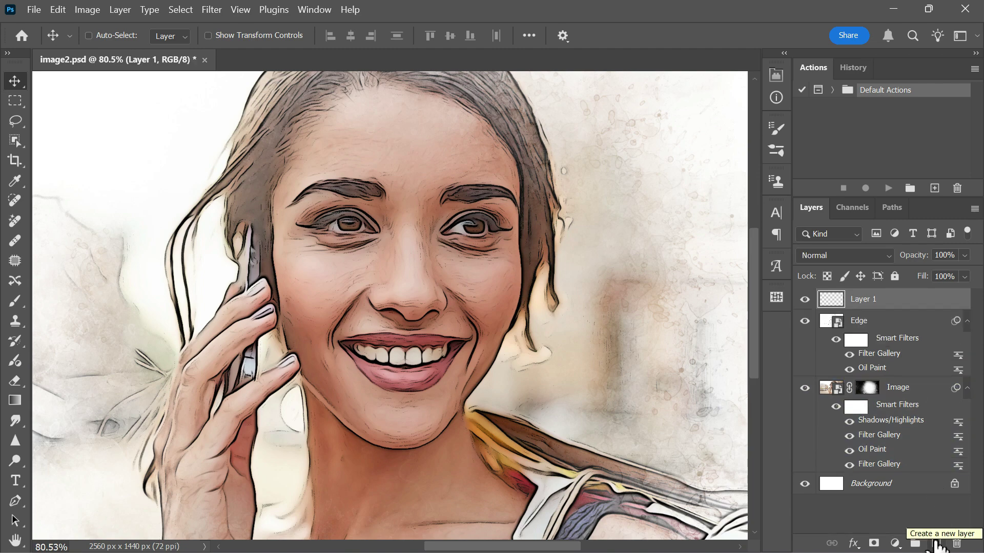
Open the paper texture file, copy its entire image, close it and paste the texture into Layer 1
{"action": "key", "text": "ctrl+o"}
{"action": "double_click", "coordinate": [521, 226]}
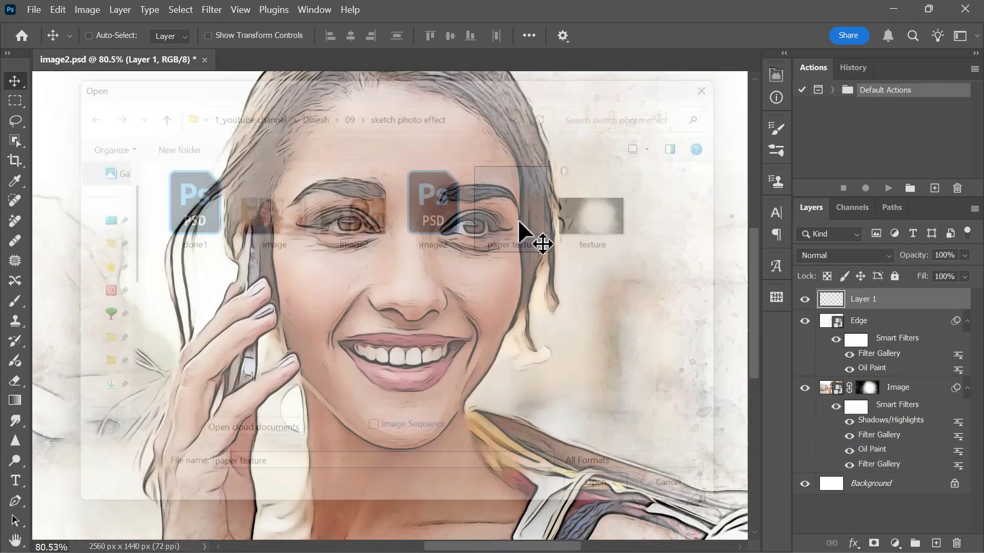
{"action": "key", "text": "ctrl+a"}
{"action": "key", "text": "ctrl+w"}
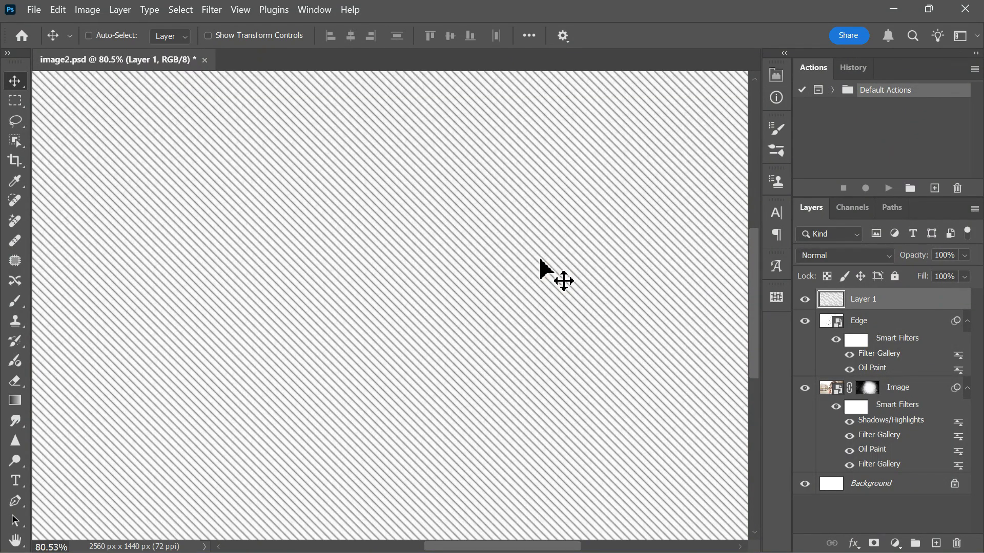
Set the paper texture layer's blend mode to Multiply and its opacity to 50%
{"action": "scroll", "coordinate": [546, 272], "scroll_direction": "down", "scroll_amount": 2}
{"action": "left_click", "coordinate": [844, 255]}
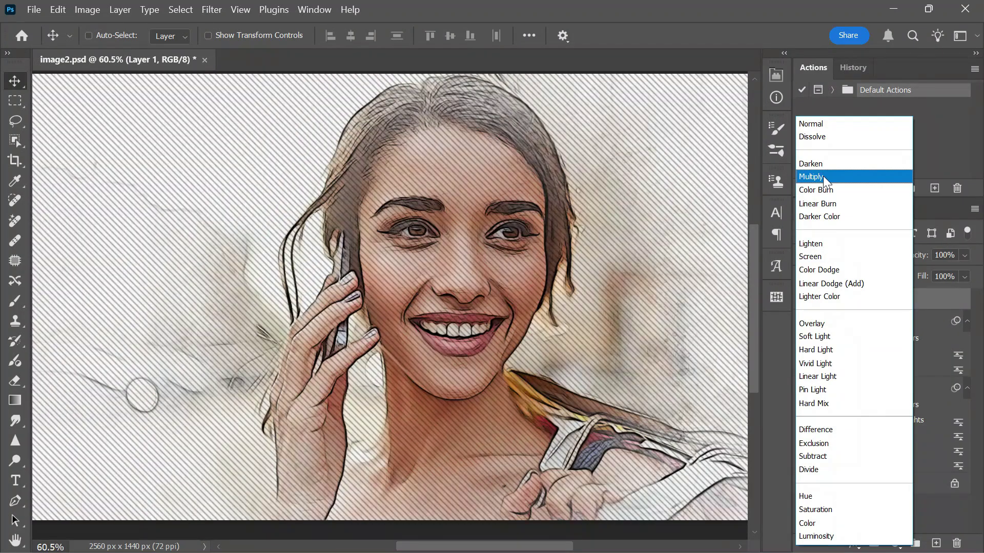
{"action": "left_click", "coordinate": [823, 176]}
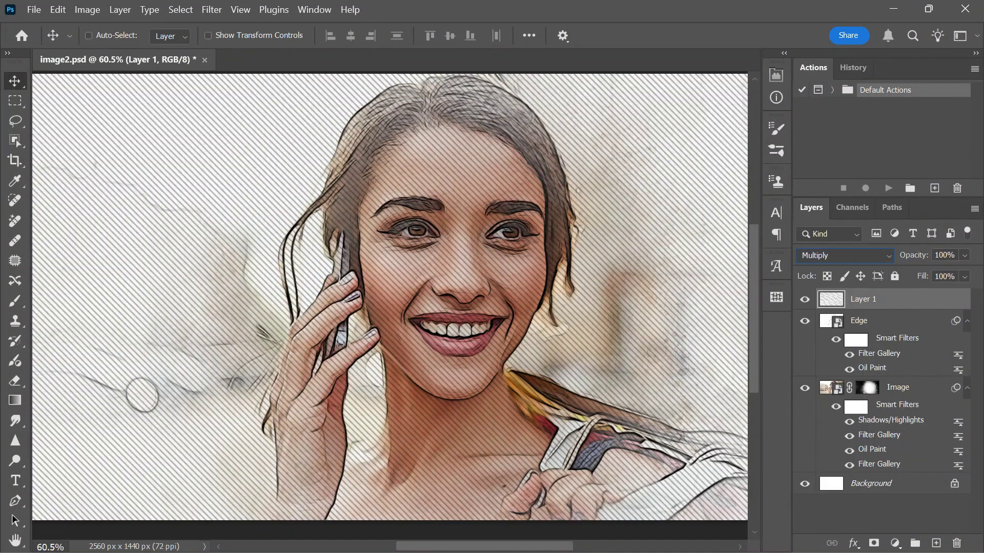
{"action": "type", "text": "50"}
{"action": "key", "text": "Return"}
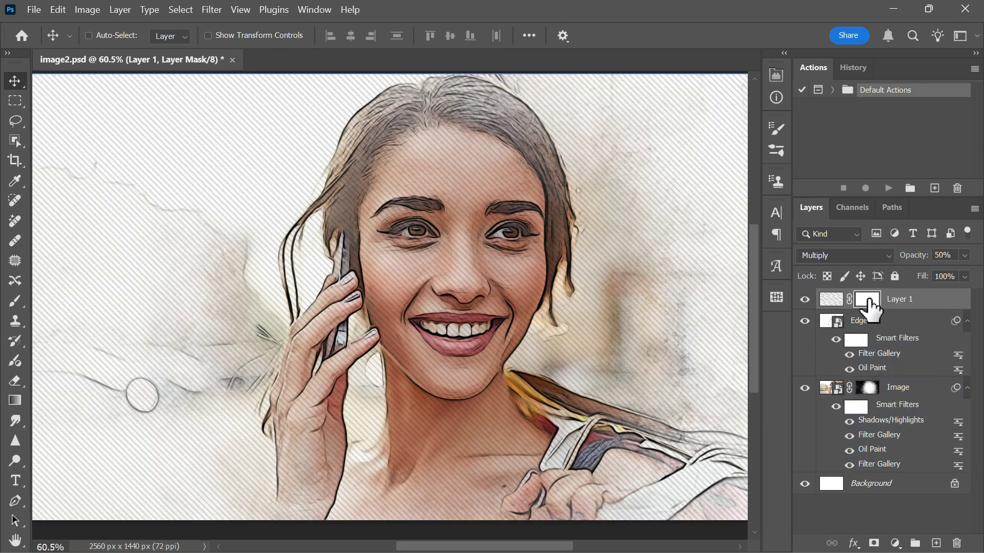
Copy the entire texture image from its file, paste it into Layer 1's mask and return to the normal image view
{"action": "left_click", "coordinate": [869, 301], "text": "alt"}
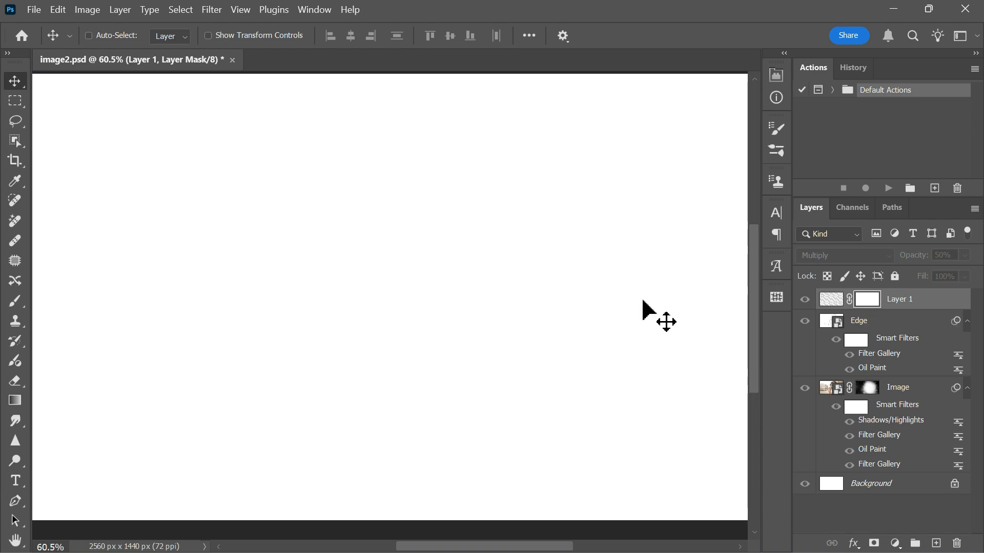
{"action": "key", "text": "ctrl+o"}
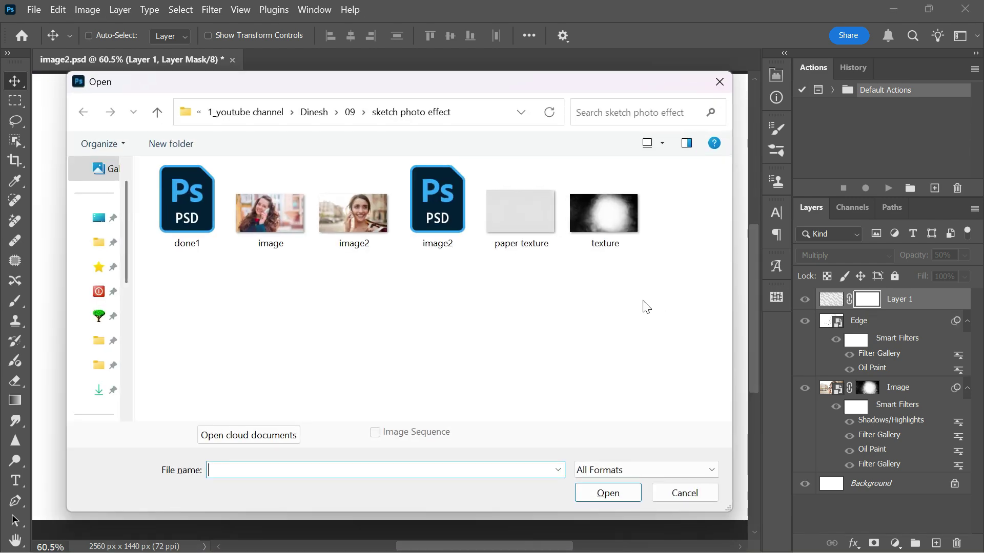
{"action": "double_click", "coordinate": [605, 214]}
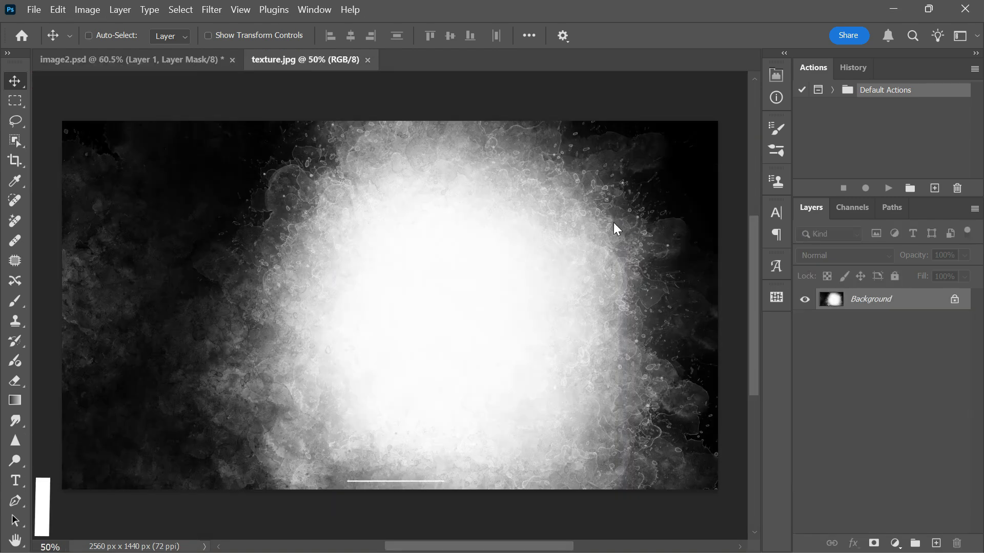
{"action": "key", "text": "ctrl+a"}
{"action": "key", "text": "ctrl+c"}
{"action": "key", "text": "ctrl+w"}
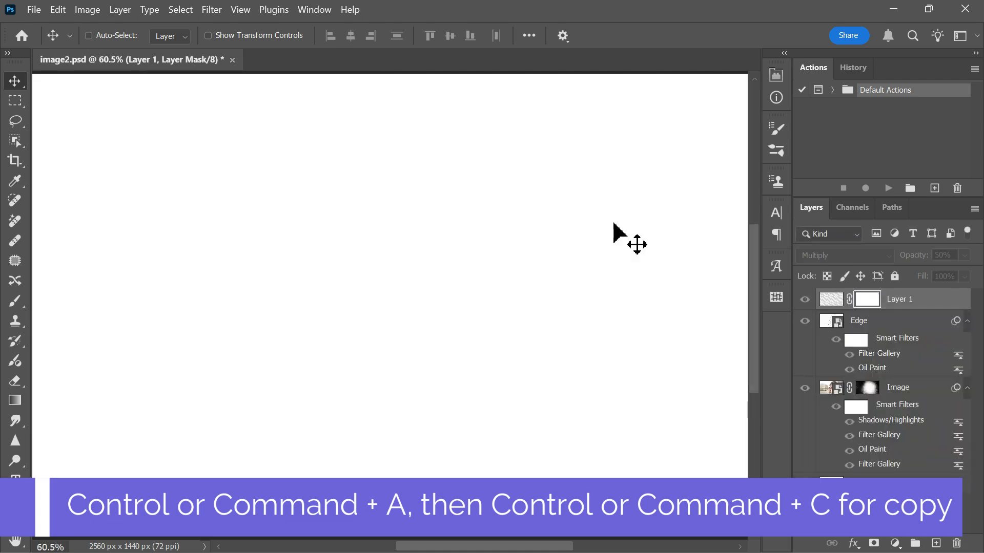
{"action": "key", "text": "ctrl+v"}
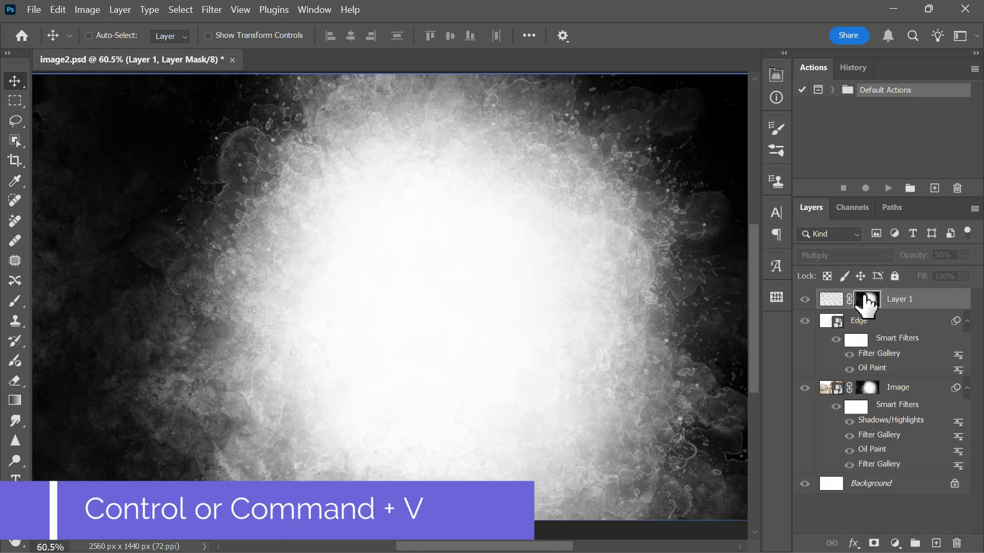
{"action": "left_click", "coordinate": [867, 302], "text": "alt"}
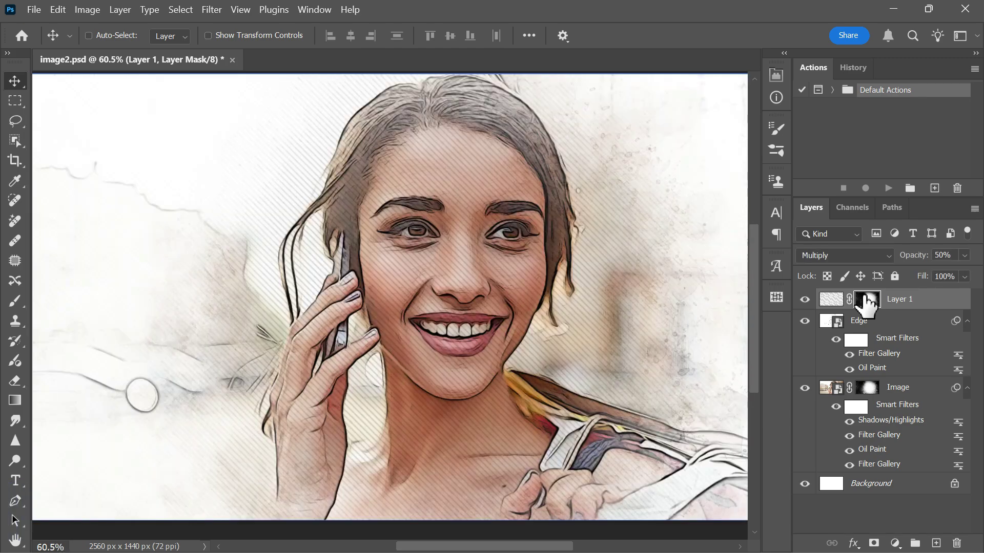
Examine the masked line overlay up close across the face, hair and background
{"action": "scroll", "coordinate": [637, 292], "scroll_direction": "up", "scroll_amount": 2}
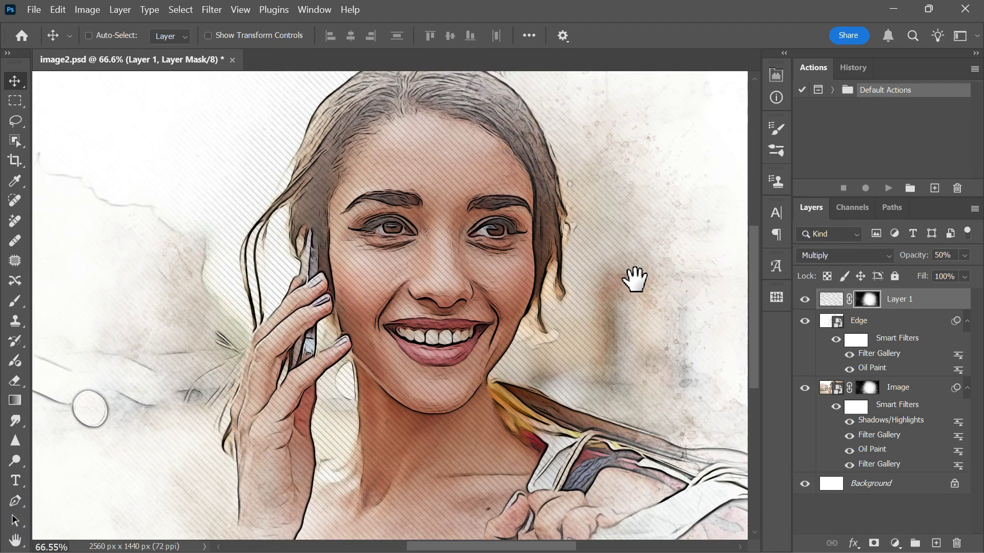
{"action": "left_click_drag", "start_coordinate": [633, 280], "coordinate": [648, 306]}
{"action": "scroll", "coordinate": [621, 282], "scroll_direction": "down", "scroll_amount": 1}
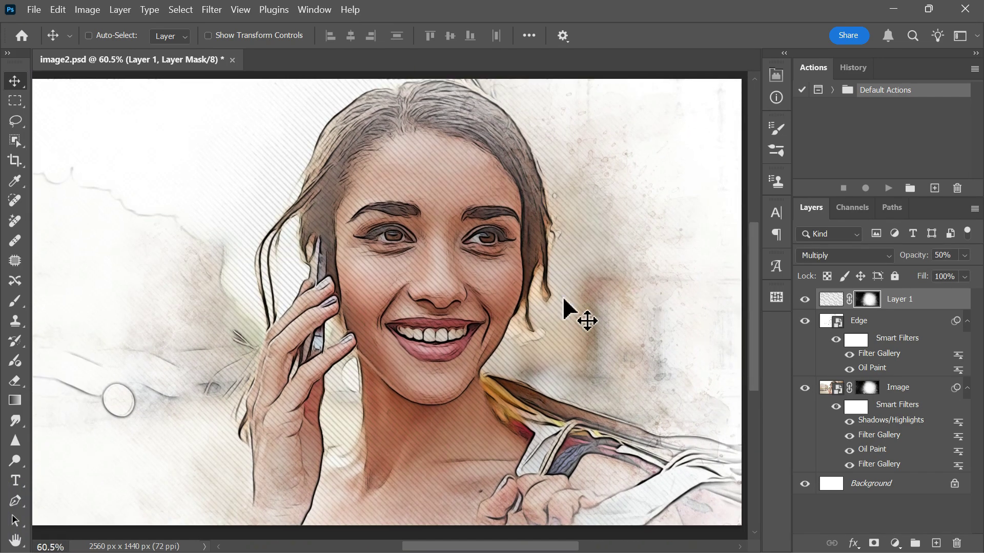
{"action": "scroll", "coordinate": [565, 299], "scroll_direction": "up", "scroll_amount": 1}
{"action": "left_click_drag", "start_coordinate": [577, 306], "coordinate": [589, 307]}
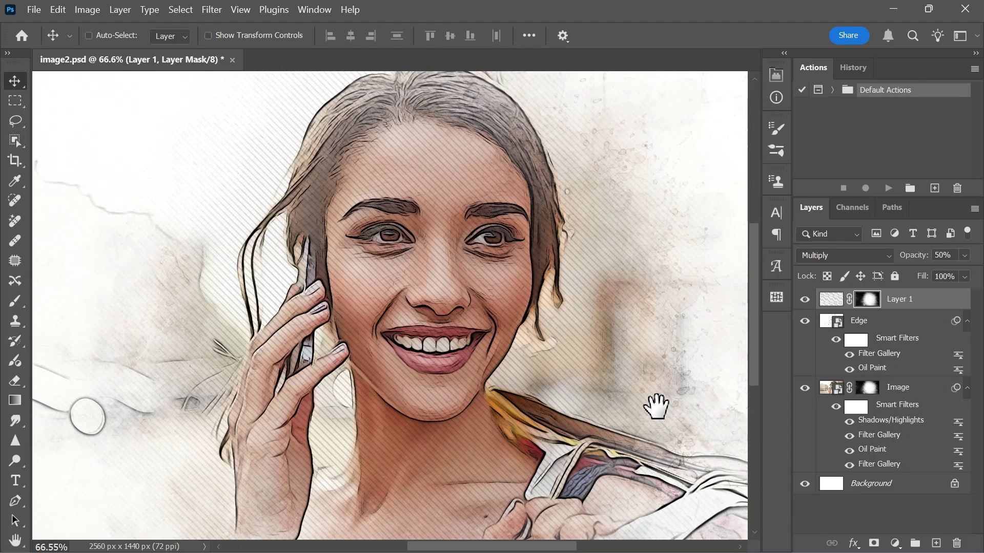
{"action": "left_click_drag", "start_coordinate": [652, 405], "coordinate": [607, 406]}
{"action": "scroll", "coordinate": [621, 431], "scroll_direction": "up", "scroll_amount": 1}
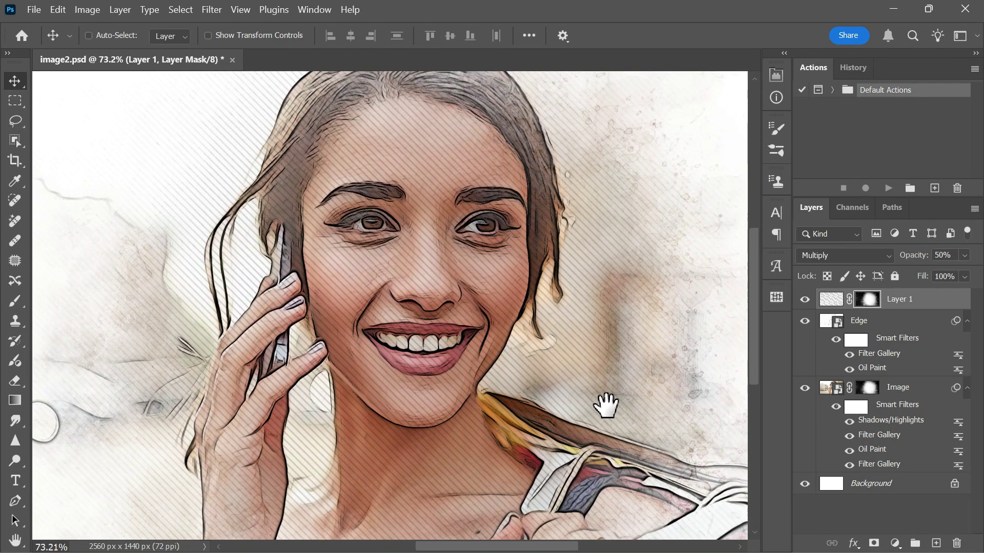
Stamp all visible layers into a new layer at the top of the stack and convert it to a smart object
{"action": "key", "text": "ctrl+shift+alt+e"}
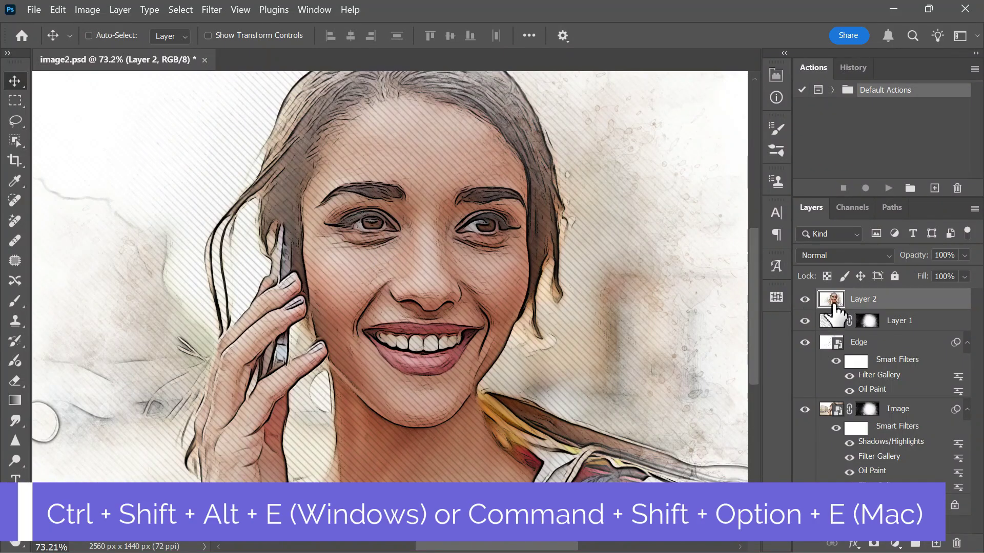
{"action": "right_click", "coordinate": [882, 301]}
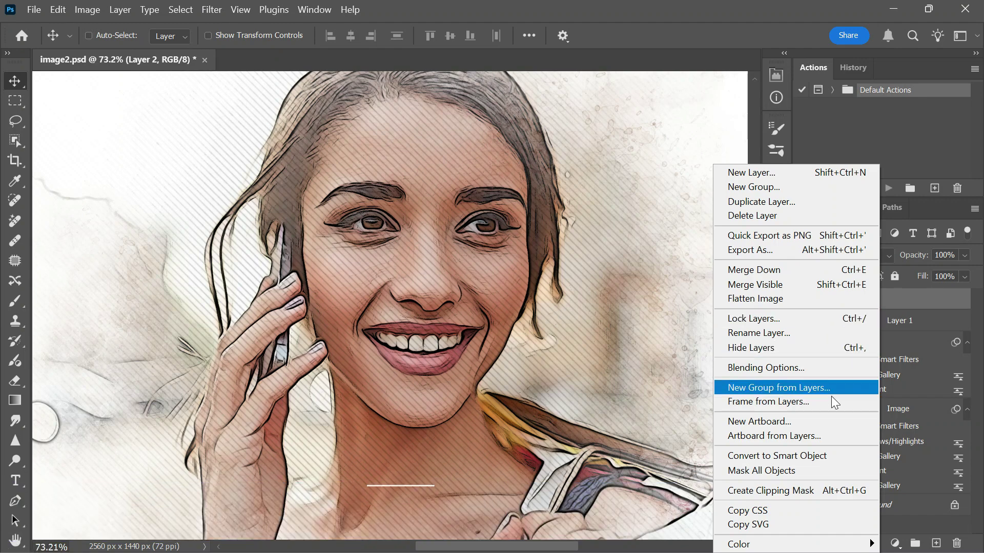
{"action": "left_click", "coordinate": [815, 455]}
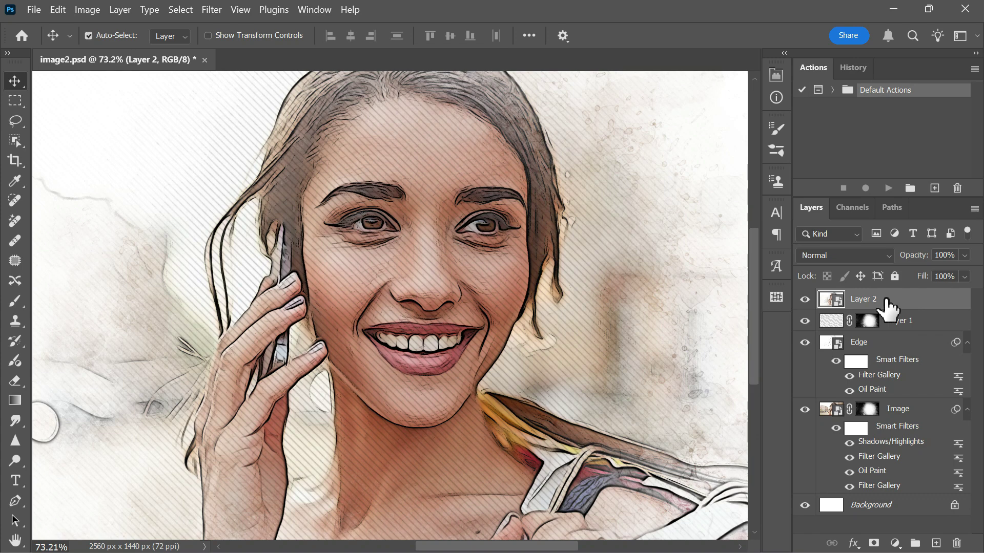
Apply the Camera Raw Filter to the merged smart object layer with Exposure +0.20 and Contrast +18
{"action": "left_click", "coordinate": [205, 11]}
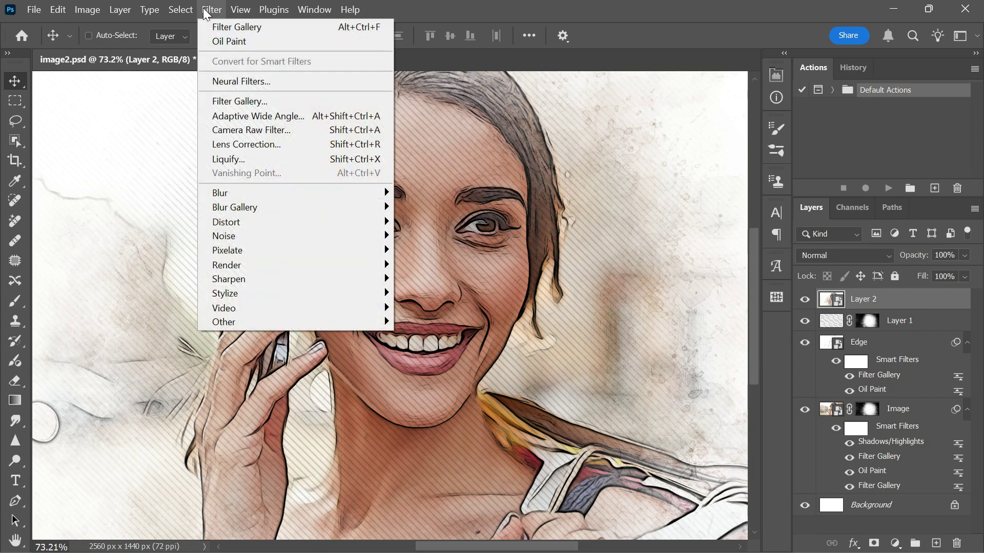
{"action": "left_click", "coordinate": [256, 134]}
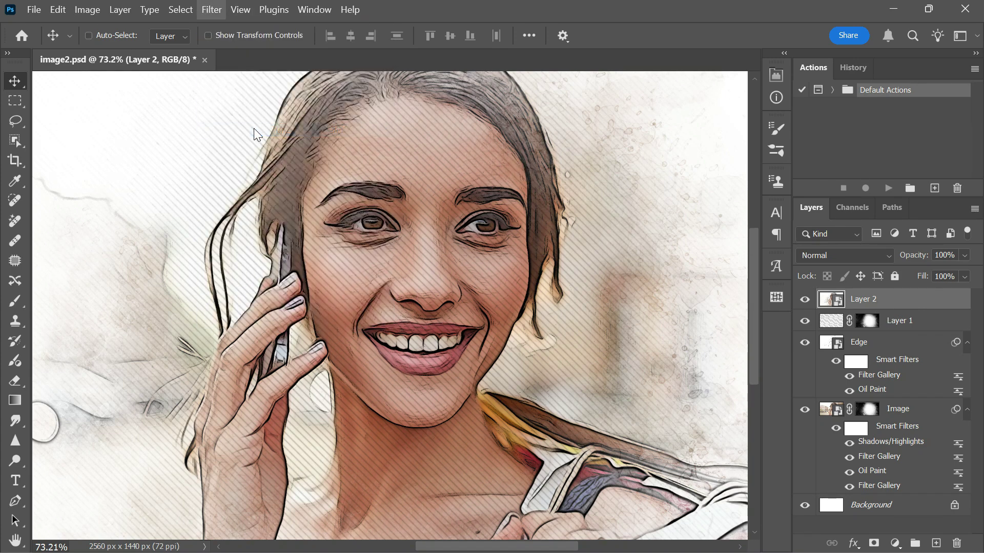
{"action": "scroll", "coordinate": [462, 285], "scroll_direction": "up", "scroll_amount": 2}
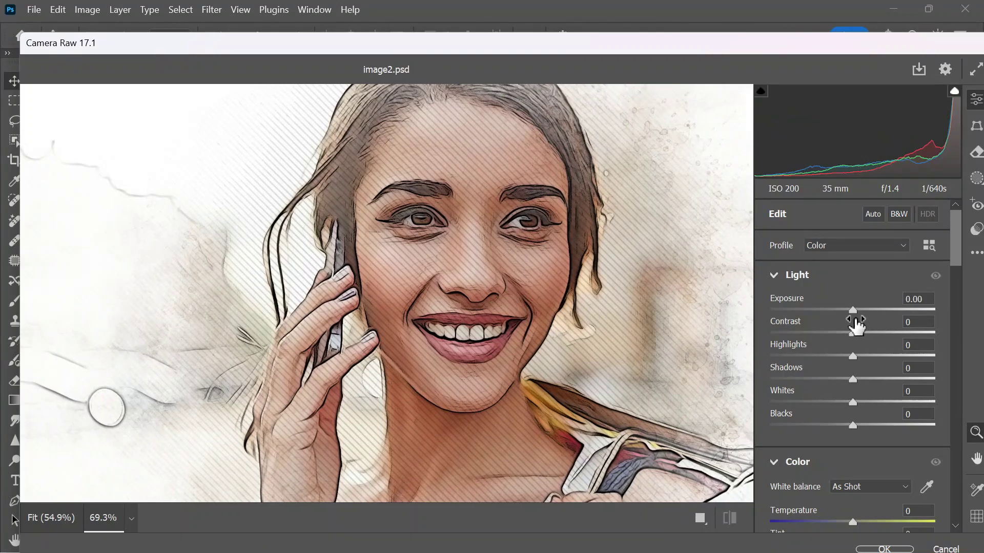
{"action": "left_click_drag", "start_coordinate": [852, 311], "coordinate": [859, 314]}
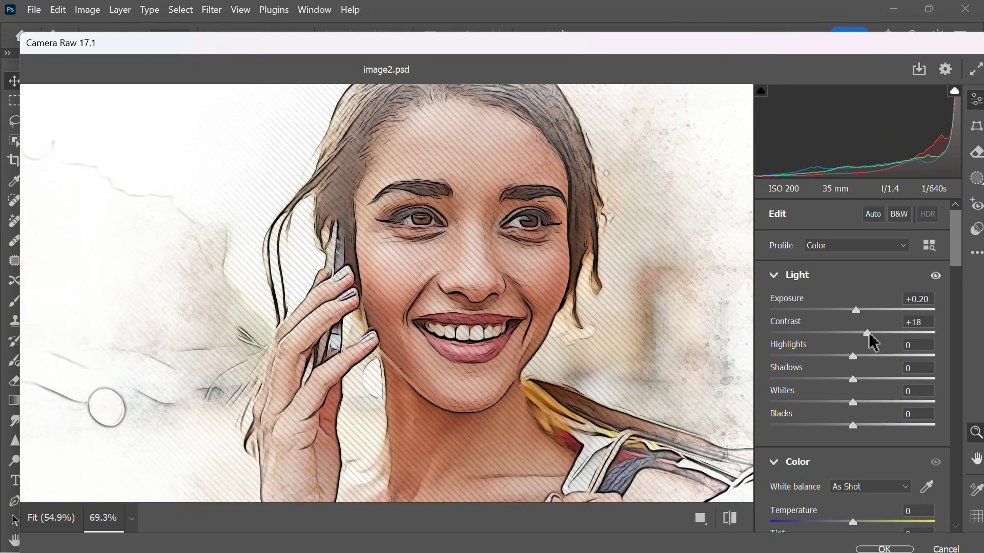
{"action": "left_click_drag", "start_coordinate": [956, 261], "coordinate": [960, 505]}
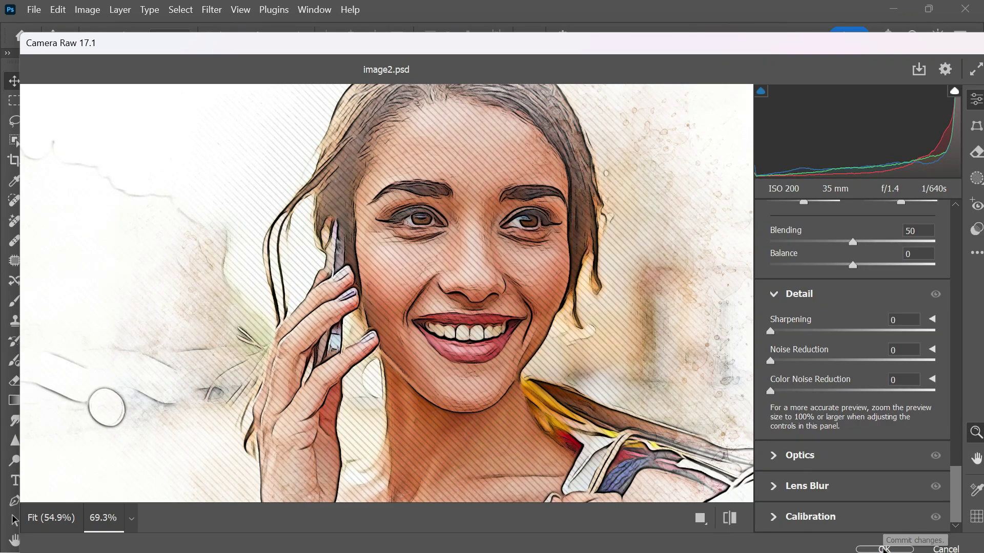
{"action": "left_click", "coordinate": [884, 549]}
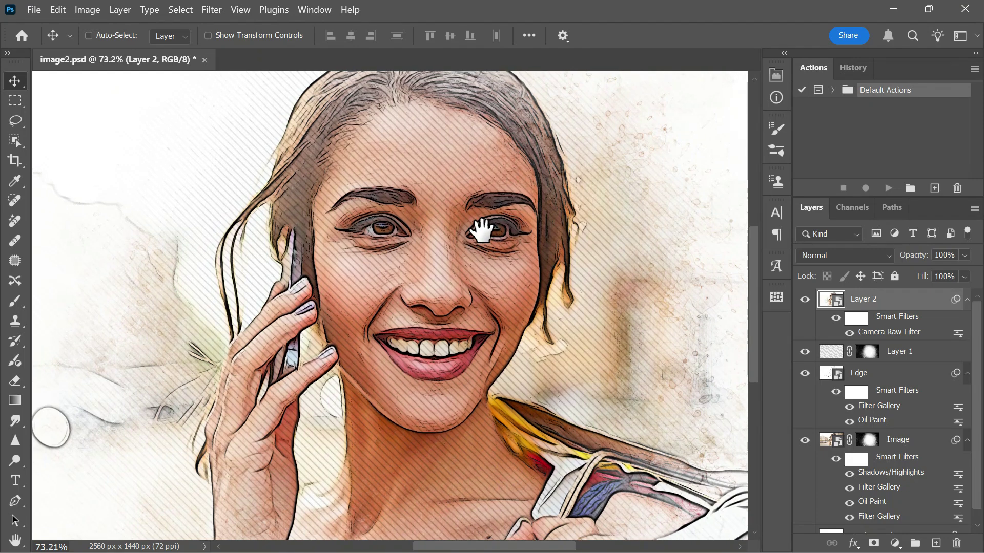
{"action": "scroll", "coordinate": [479, 278], "scroll_direction": "down", "scroll_amount": 4}
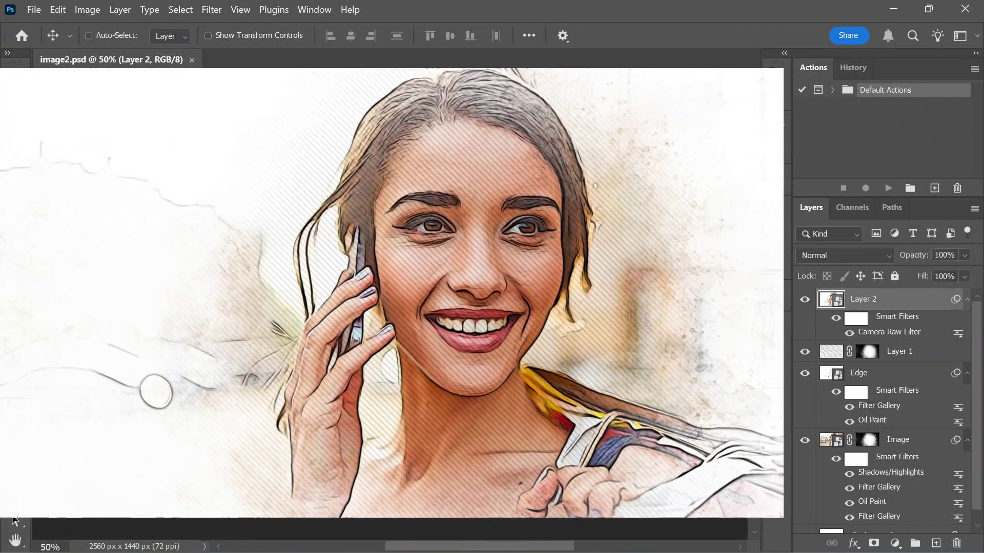